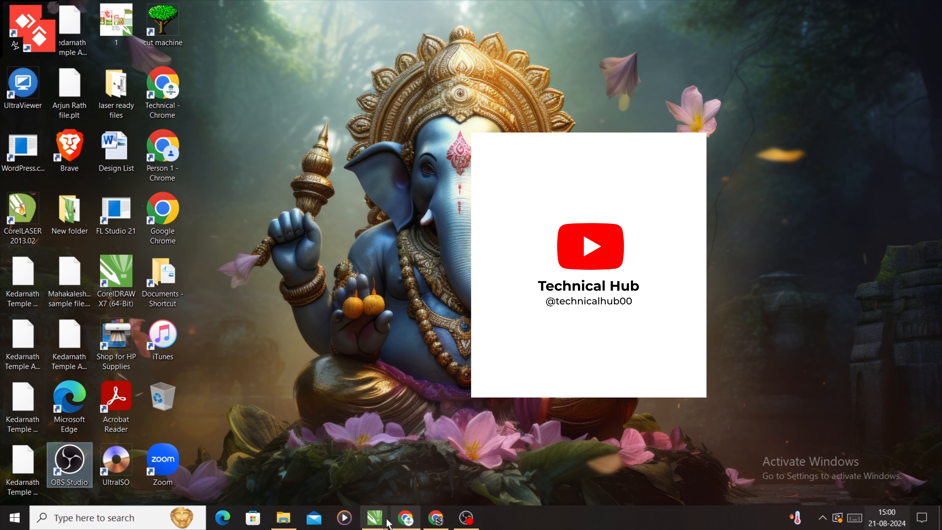
Switch to CorelDRAW and examine the full layout of temple cutting parts in Untitled-5
mouse_move(387, 524)
click(655, 448)
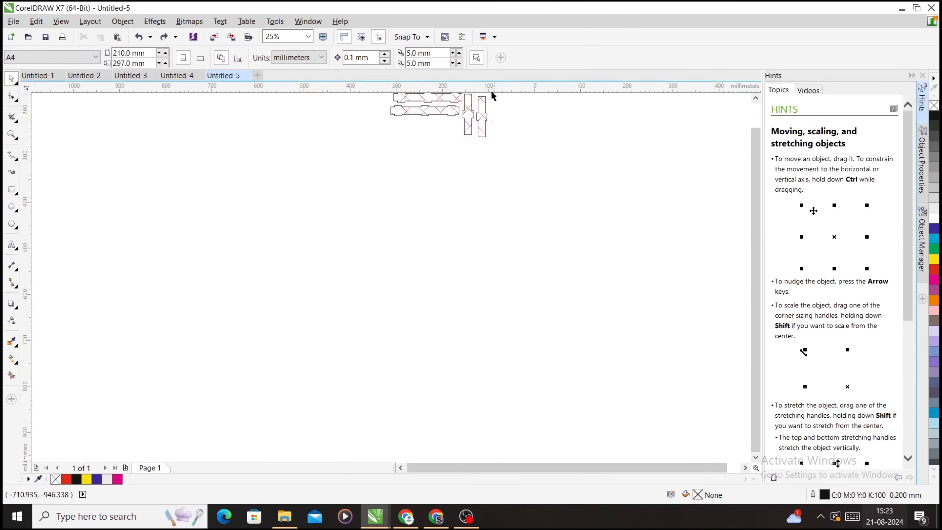
scroll(511, 193, down, 2)
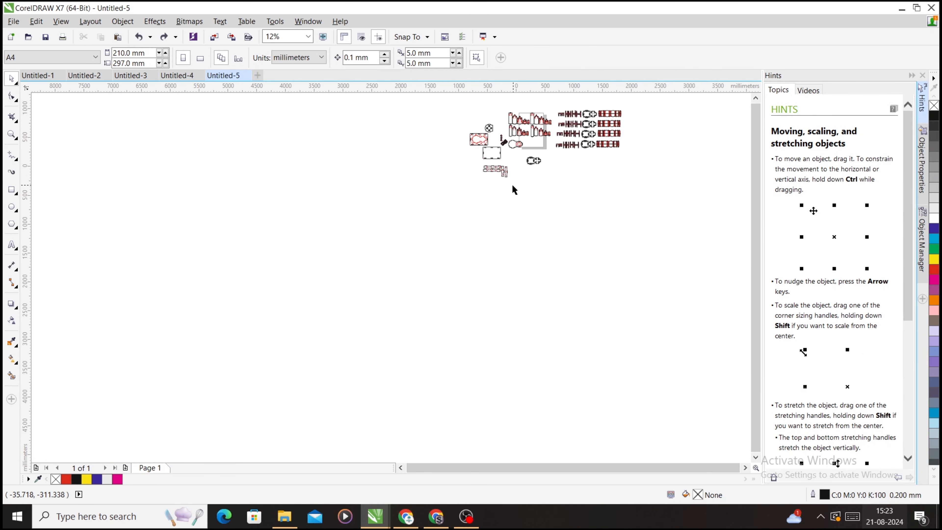
scroll(582, 141, down, 2)
scroll(552, 171, up, 4)
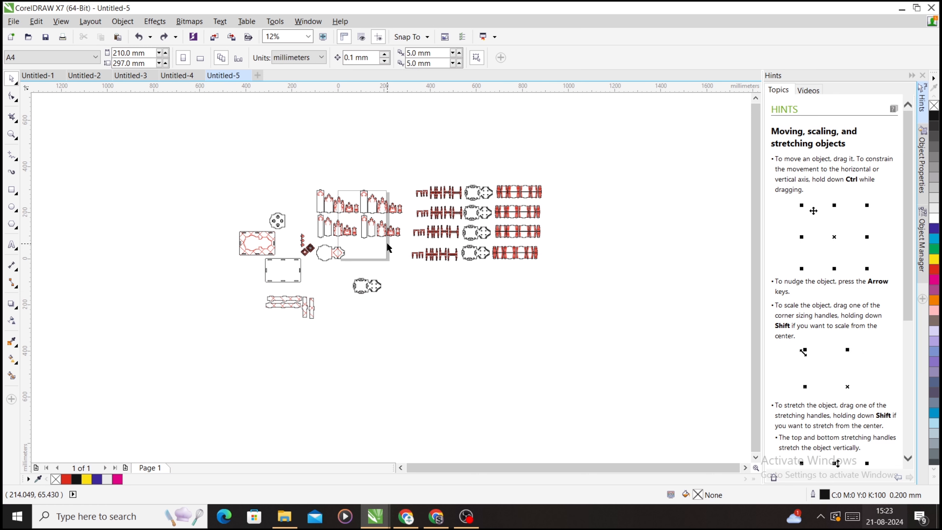
scroll(386, 248, up, 2)
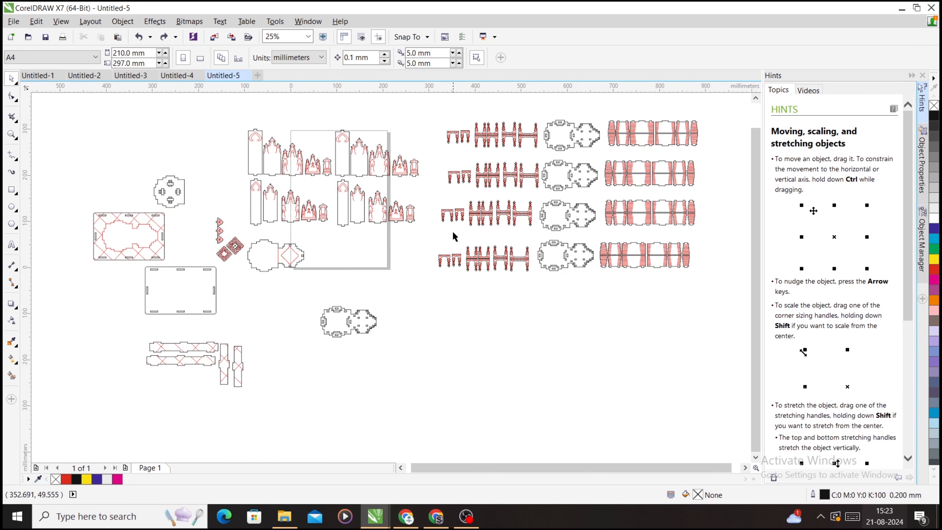
scroll(455, 208, up, 2)
scroll(368, 204, down, 4)
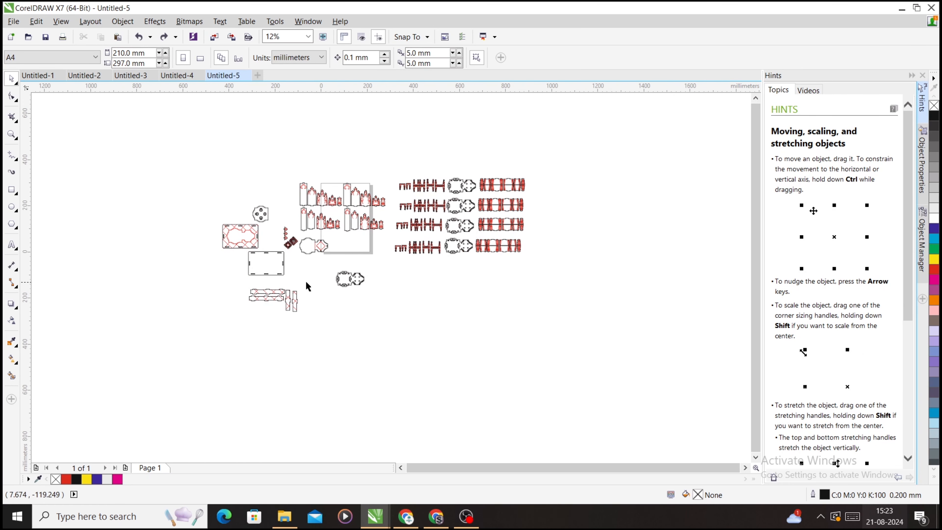
Set the document units to inches and check the size of the plain slotted base plate
click(269, 267)
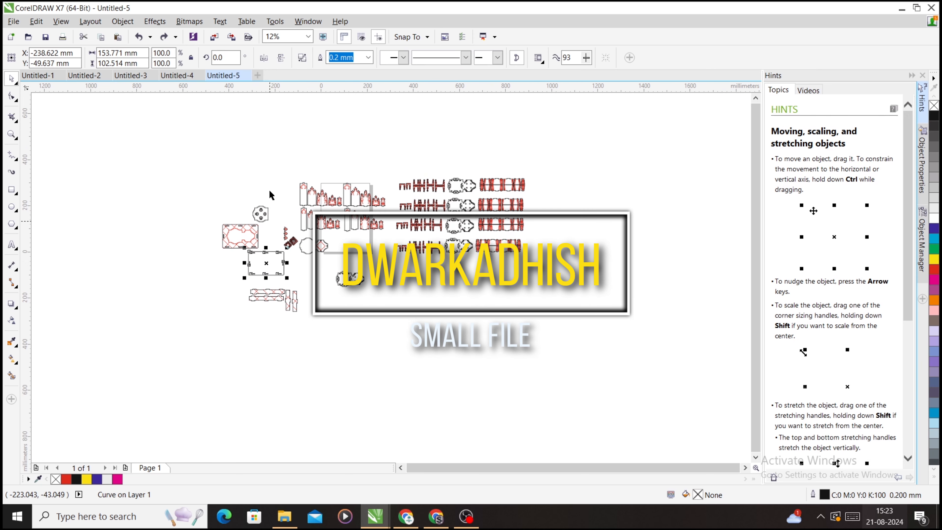
click(263, 154)
click(321, 57)
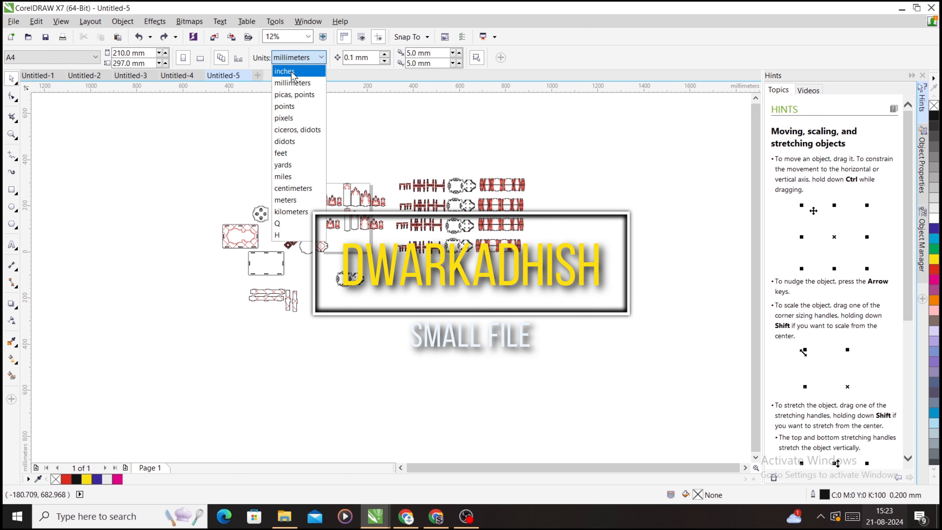
click(291, 70)
click(248, 267)
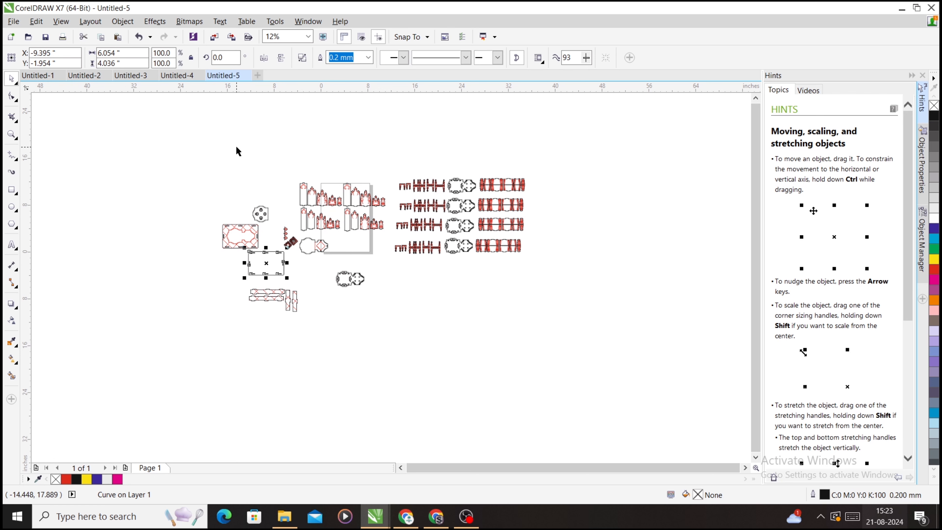
click(238, 152)
Fill the upper middle slot of the plain base plate with green using the Smart fill tool
scroll(316, 219, up, 2)
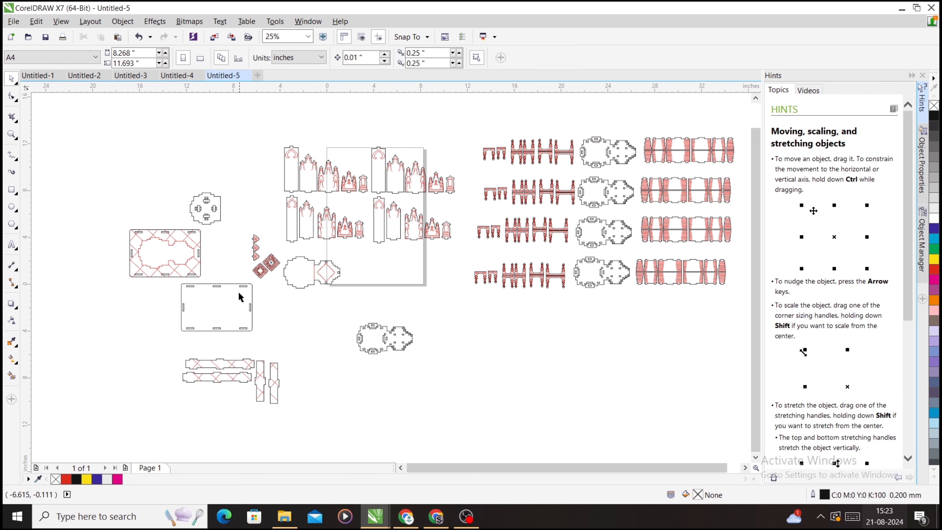
click(12, 190)
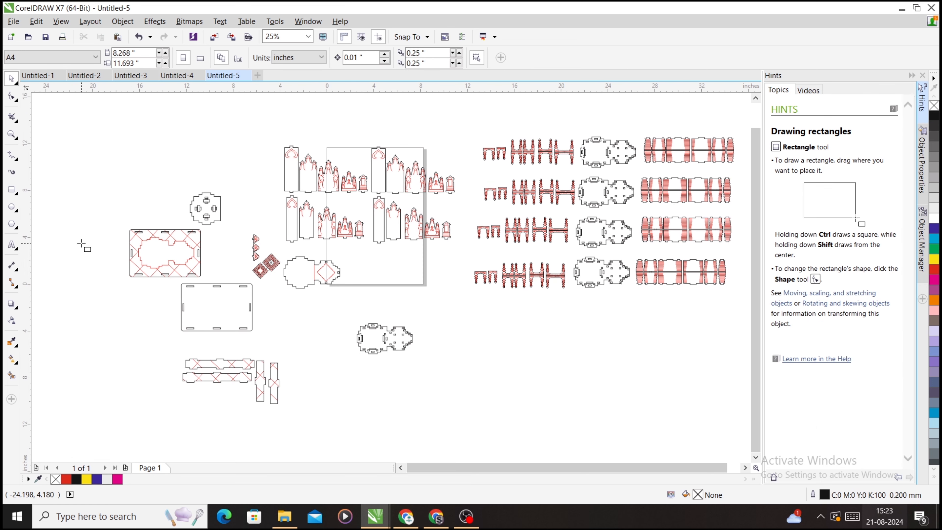
click(11, 376)
scroll(197, 277, up, 3)
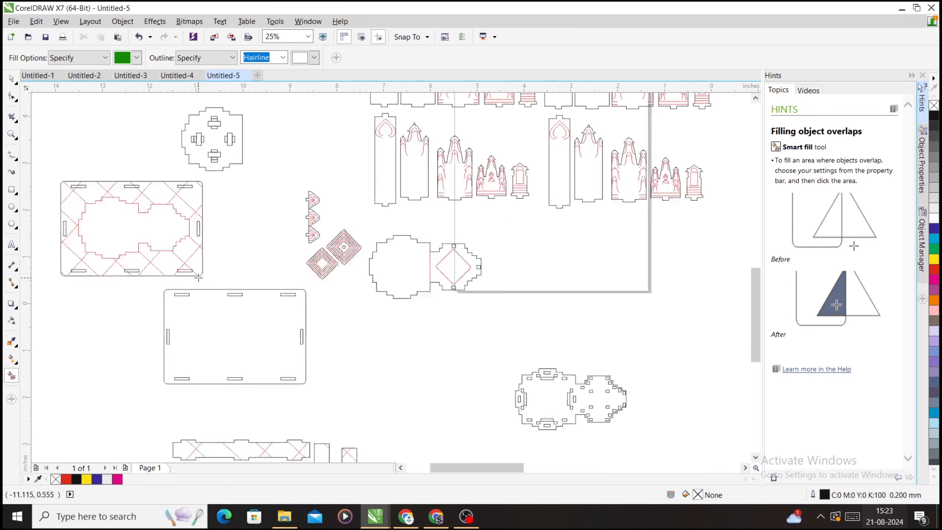
click(330, 343)
key(space)
click(330, 258)
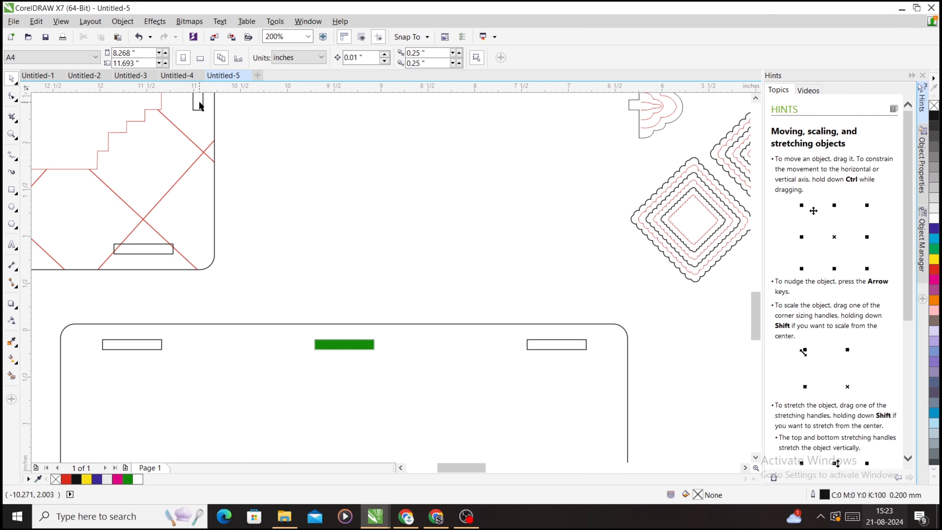
Set the units to millimeters to read the green-filled slot's size, and delete the fill shape
click(319, 58)
click(293, 83)
drag(289, 237, 382, 366)
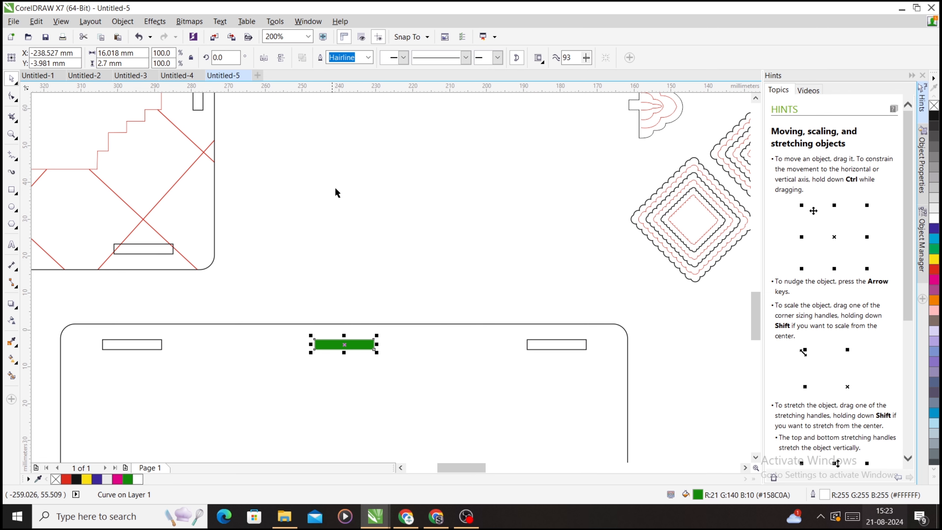
key(Delete)
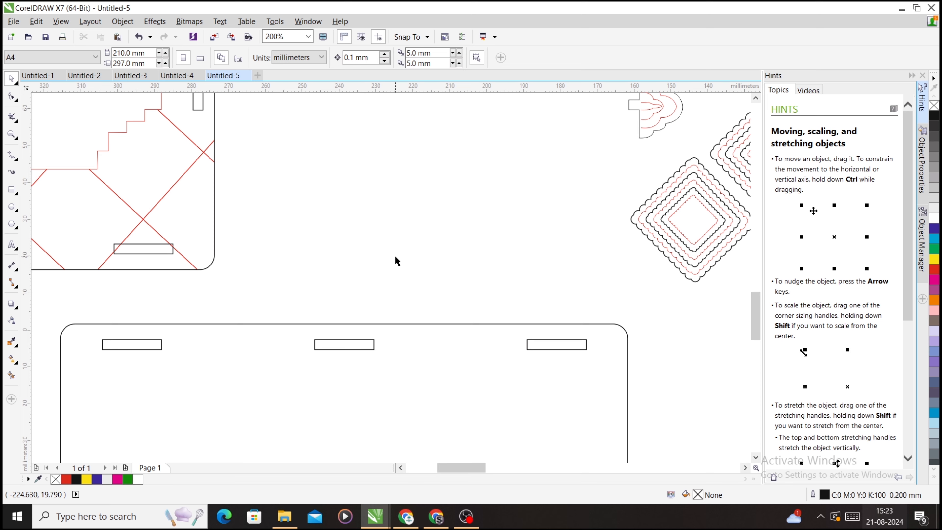
Examine the engraved and plain base plates and the tower facade pieces up close
scroll(421, 218, down, 1)
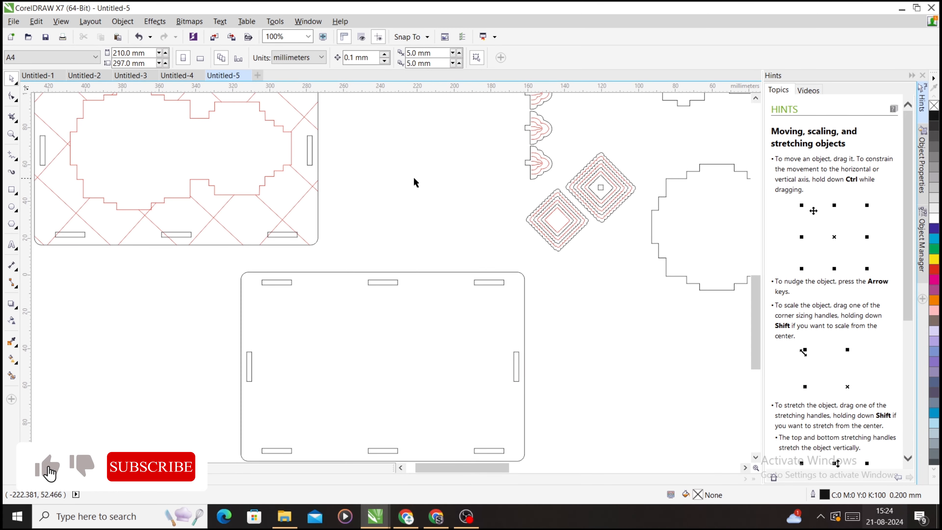
scroll(416, 181, down, 2)
scroll(591, 111, up, 1)
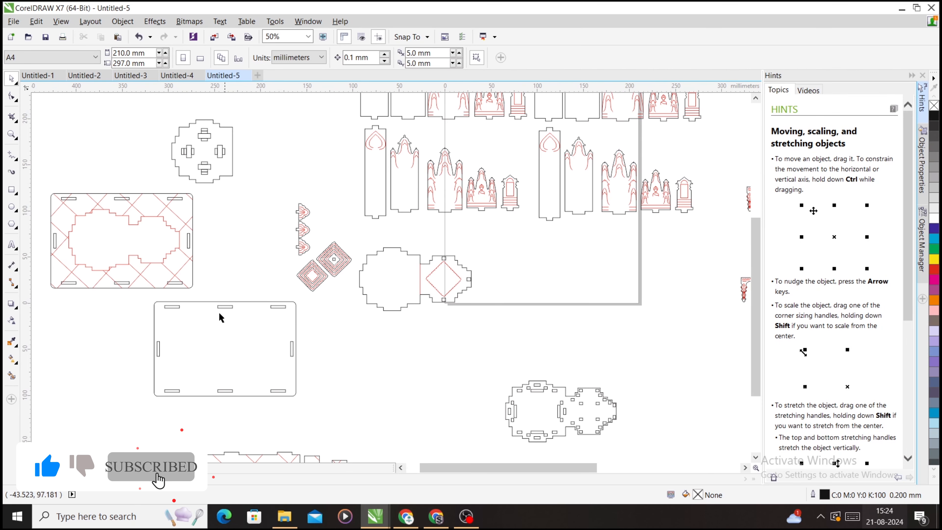
scroll(322, 318, down, 1)
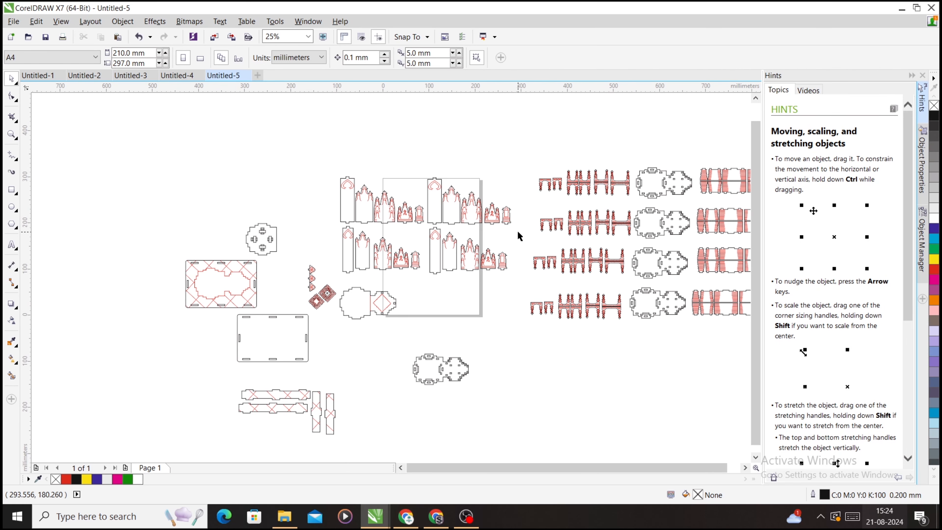
scroll(190, 278, up, 2)
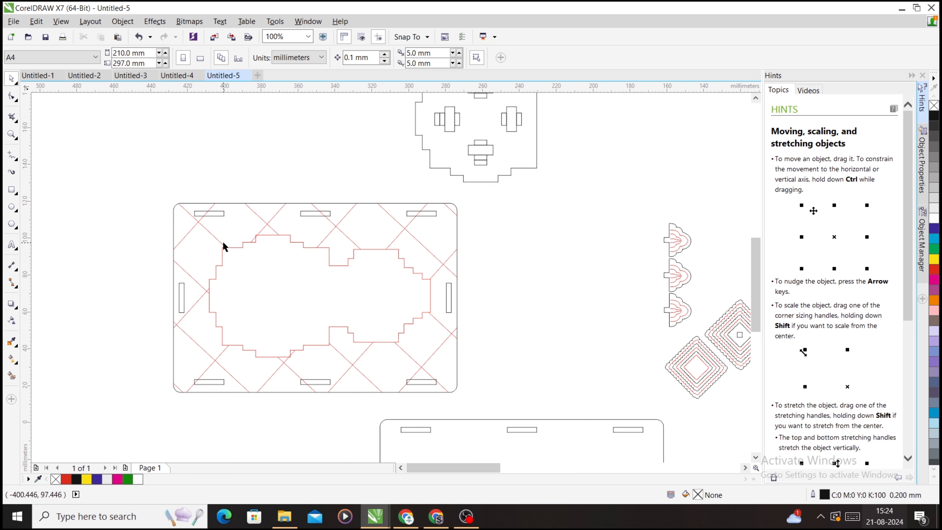
scroll(190, 271, down, 2)
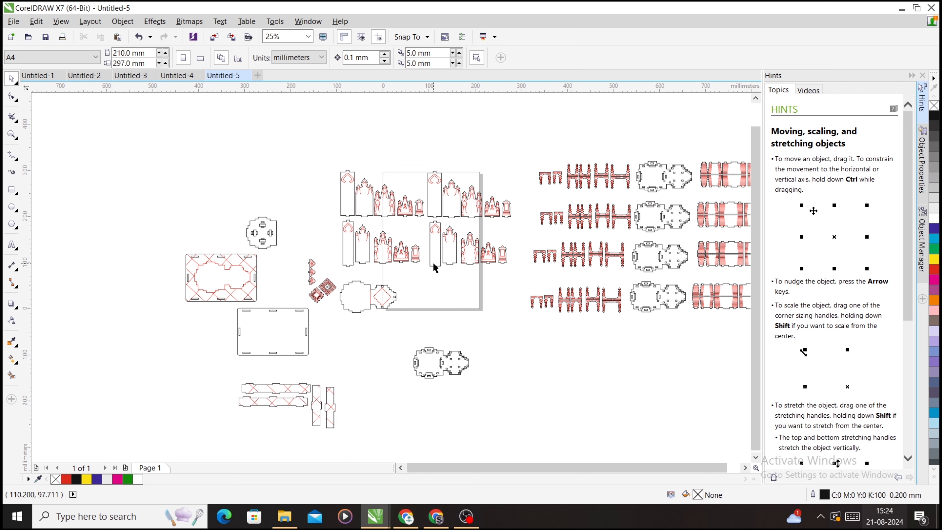
scroll(433, 262, up, 2)
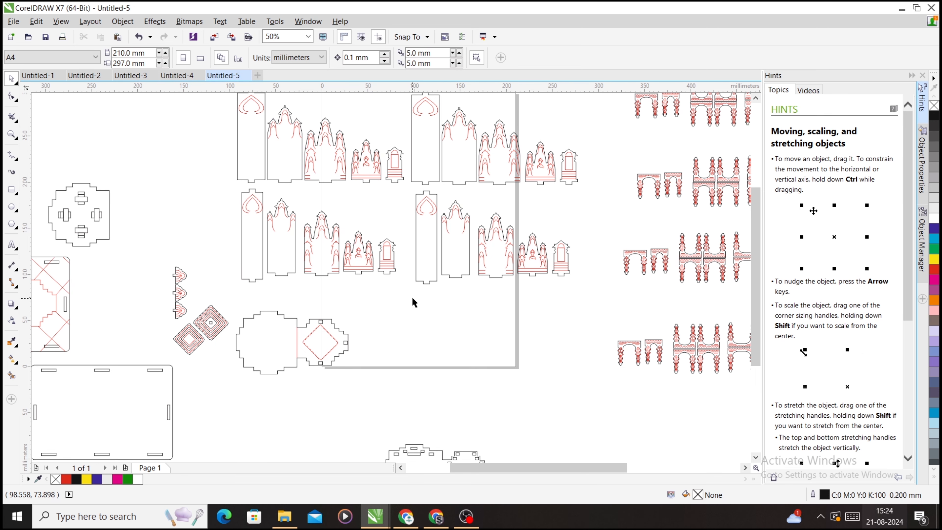
scroll(367, 333, down, 2)
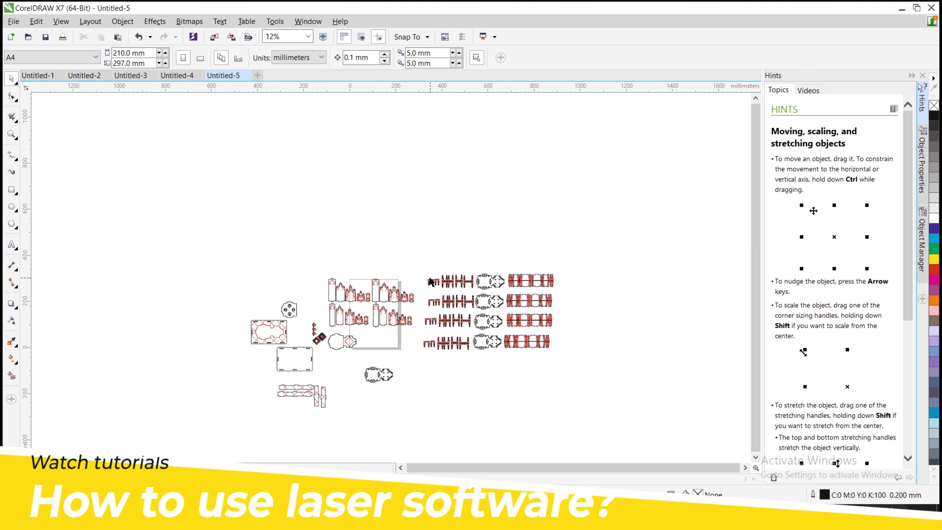
Examine the rows of pillar arches, slotted floor plates and ribbed panels beside the page
scroll(423, 296, up, 1)
scroll(521, 302, up, 2)
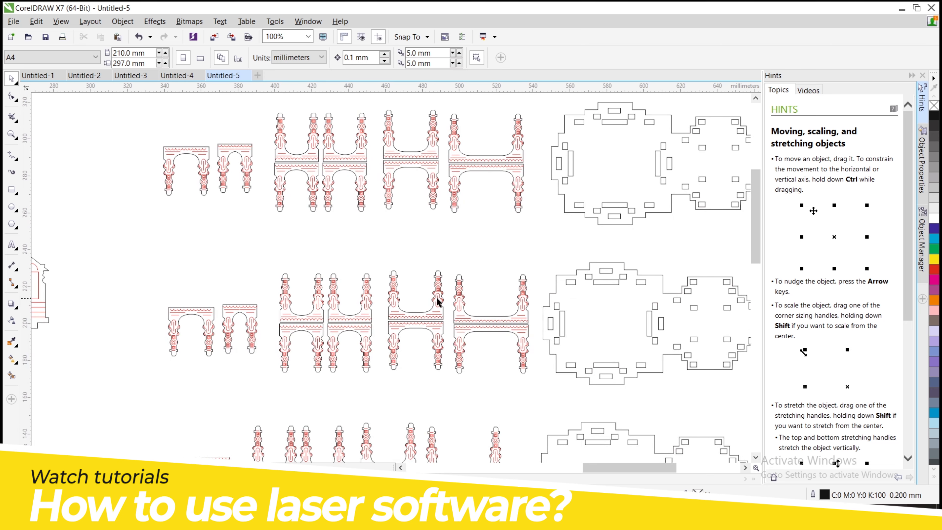
scroll(350, 306, up, 1)
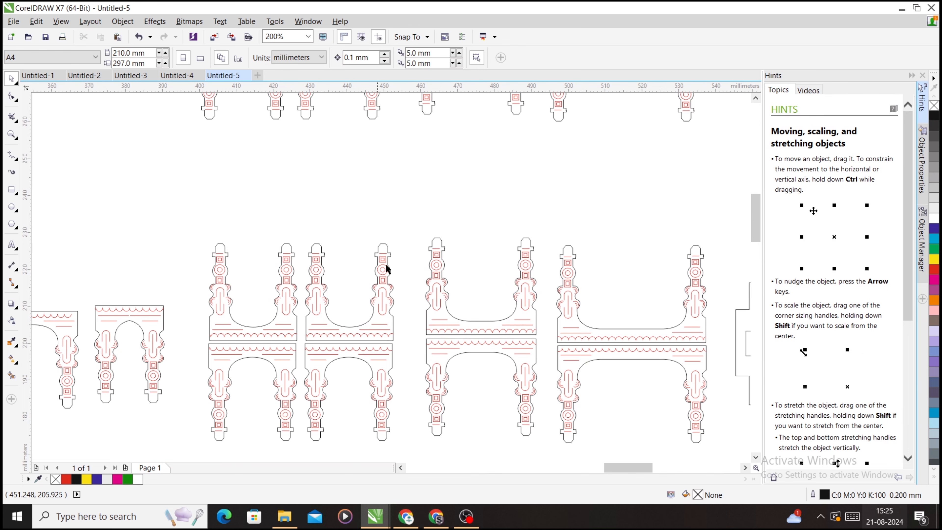
scroll(387, 269, down, 2)
scroll(358, 326, up, 2)
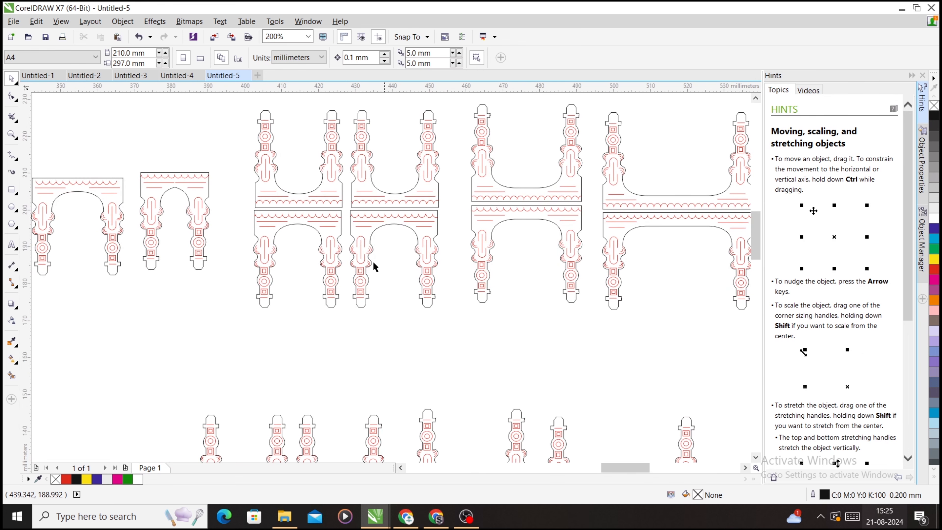
scroll(379, 315, down, 1)
scroll(379, 315, down, 2)
scroll(540, 281, up, 4)
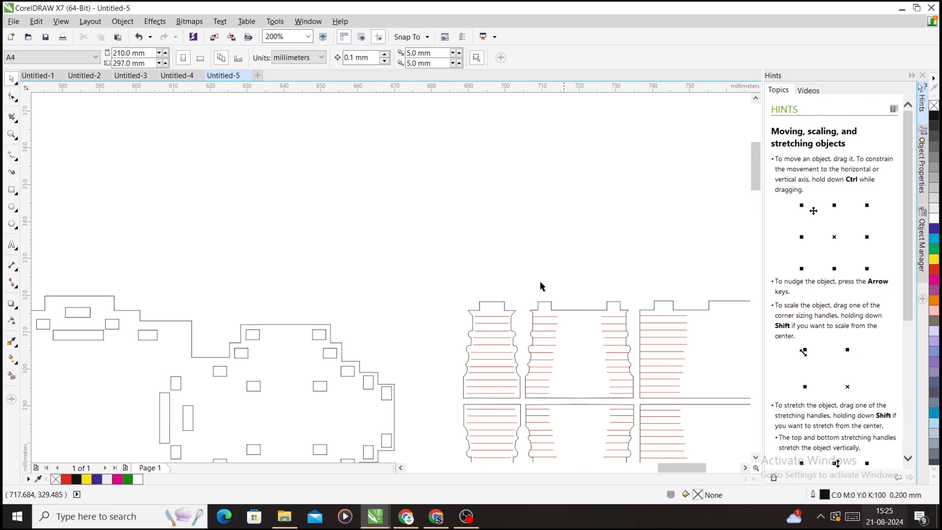
scroll(532, 355, down, 2)
scroll(441, 300, up, 2)
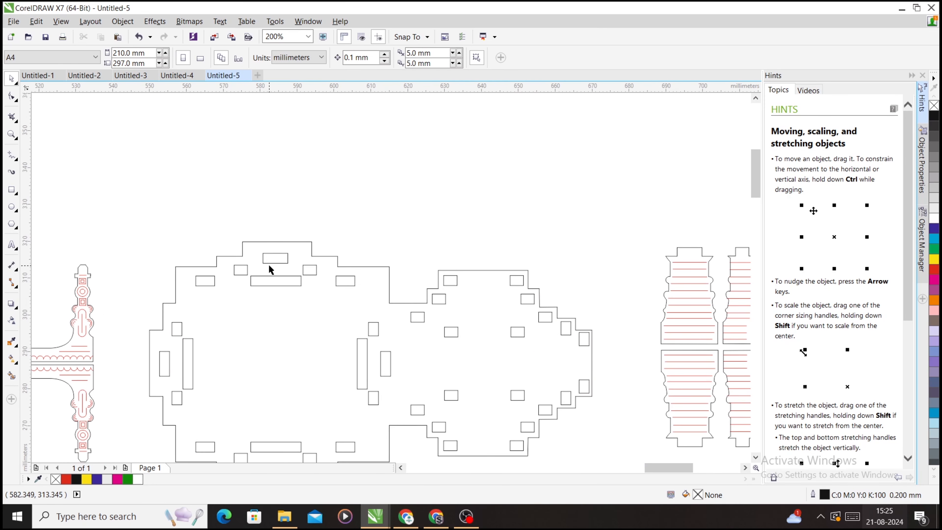
scroll(427, 185, down, 3)
scroll(597, 270, down, 1)
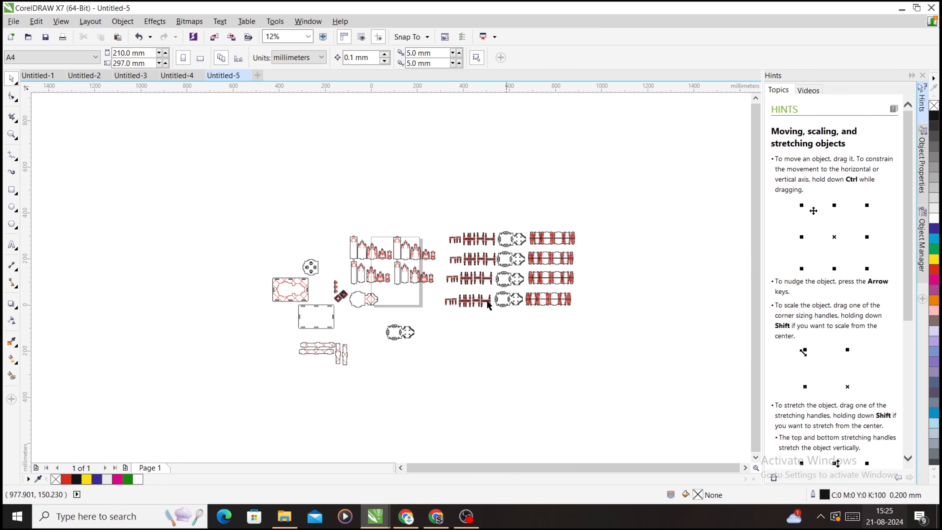
Set the document units back to inches and check the plain base plate's overall size
scroll(323, 307, up, 2)
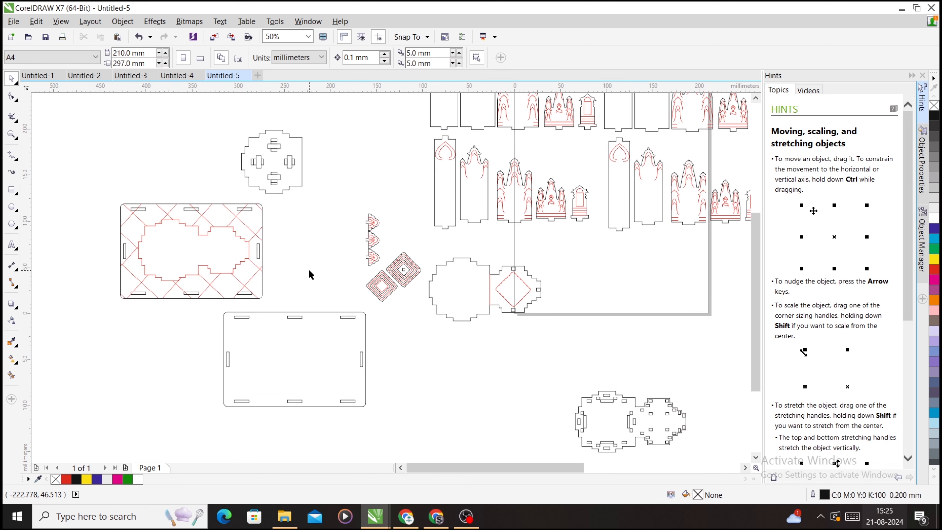
click(294, 340)
click(164, 127)
click(321, 57)
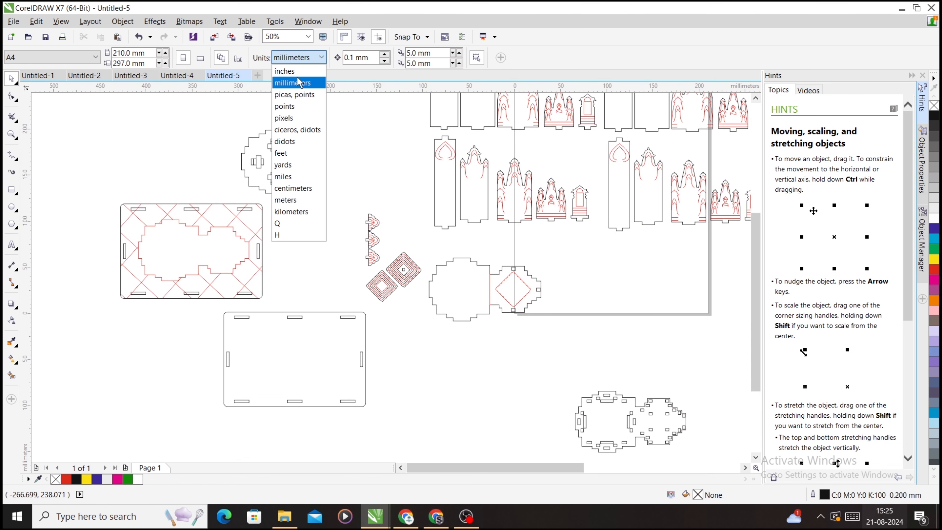
click(289, 71)
click(300, 321)
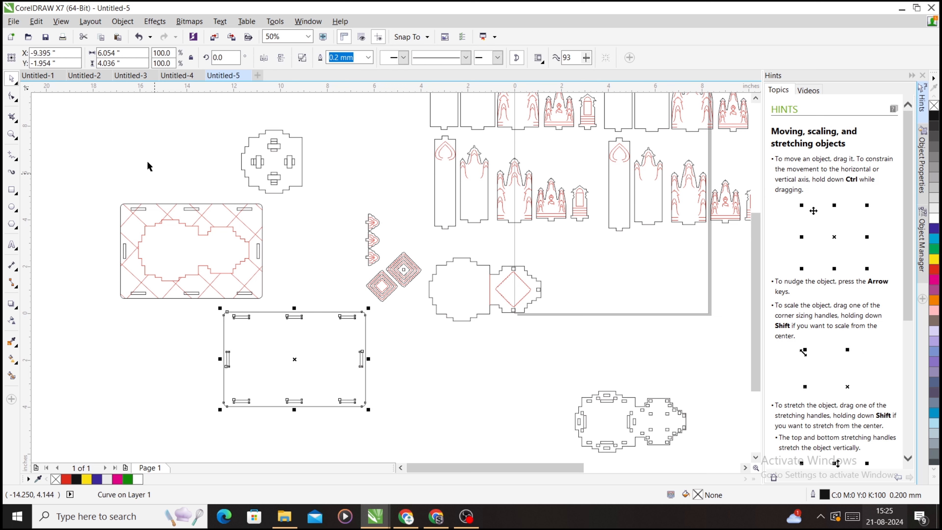
click(316, 251)
Select all the pieces of the temple layout with a surrounding marquee
scroll(453, 309, up, 2)
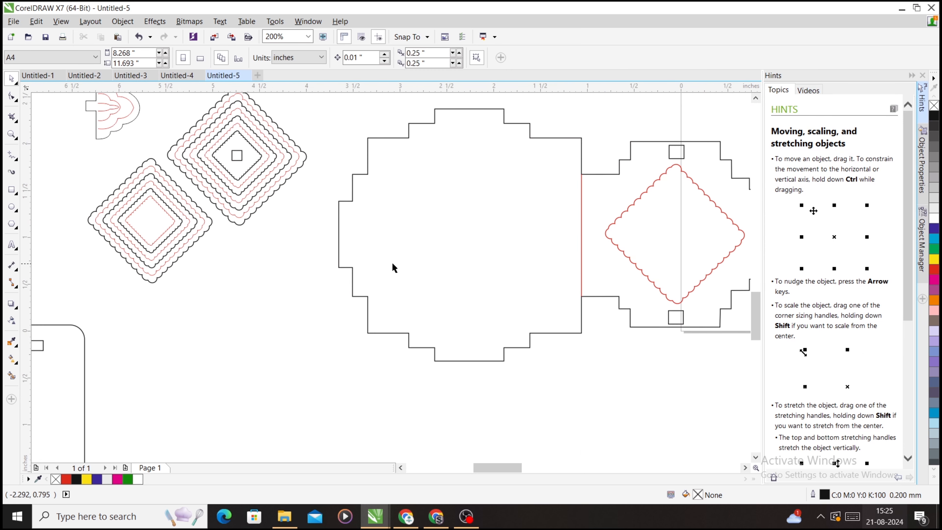
scroll(529, 281, down, 2)
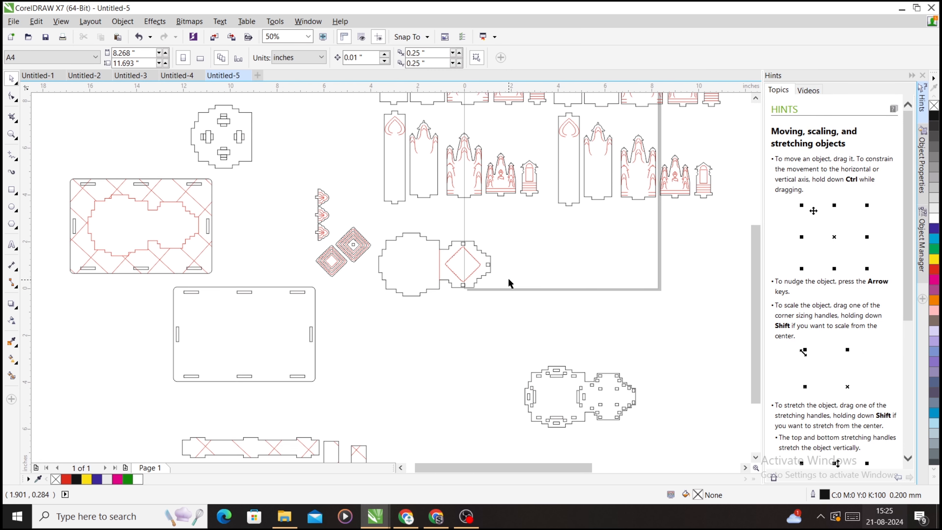
scroll(508, 281, down, 1)
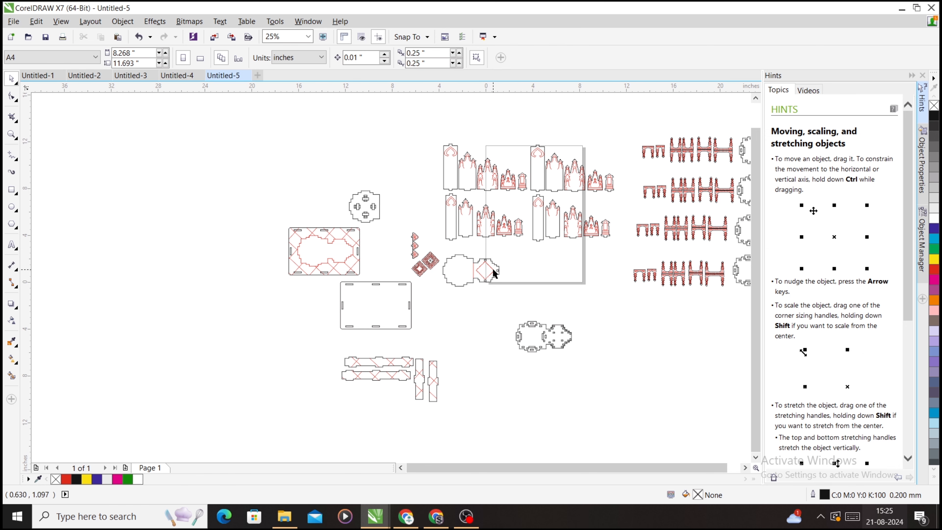
scroll(261, 261, down, 2)
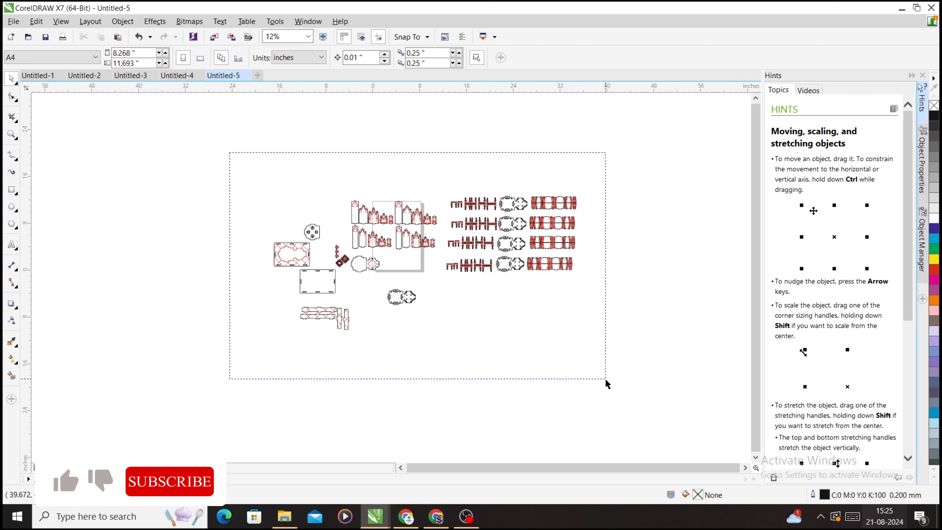
drag(605, 379, 606, 379)
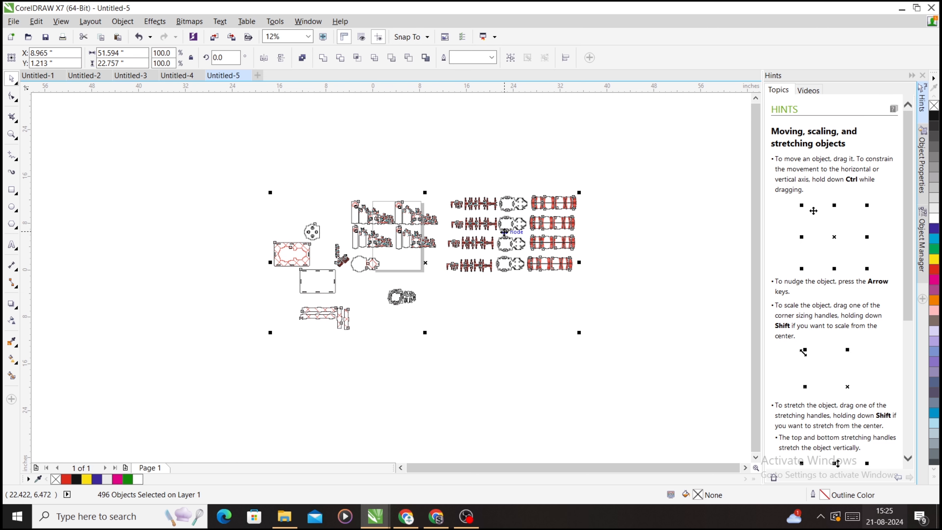
Clear the selection and look over the tower facades, roof outline and pillar arches around the page
click(405, 256)
scroll(405, 256, up, 3)
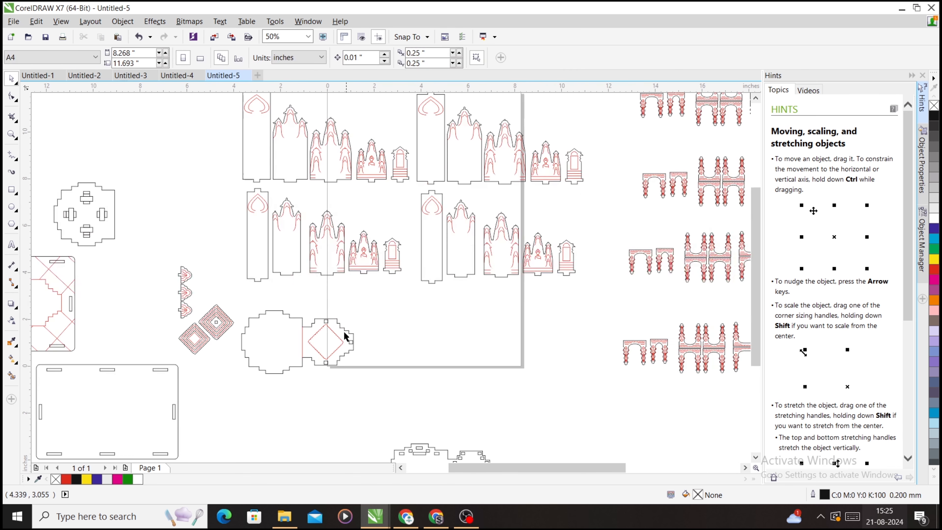
scroll(359, 256, down, 2)
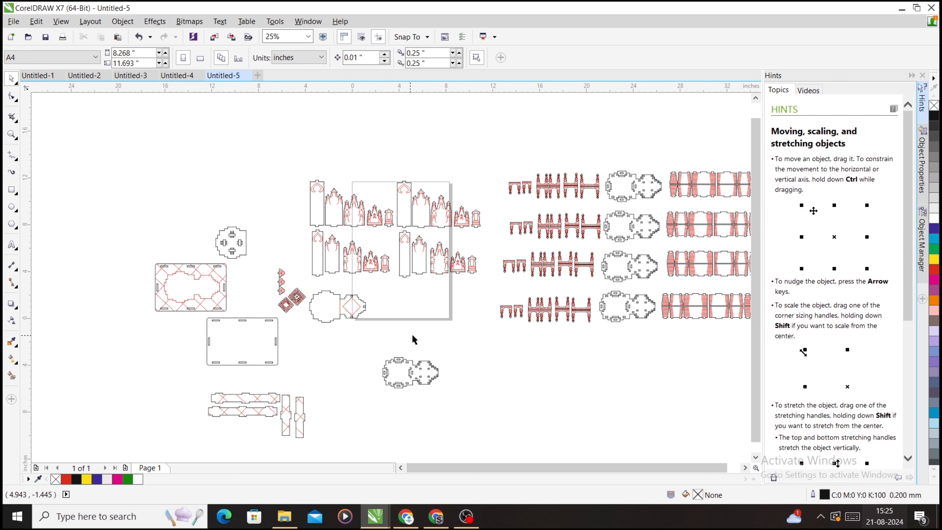
scroll(412, 334, up, 1)
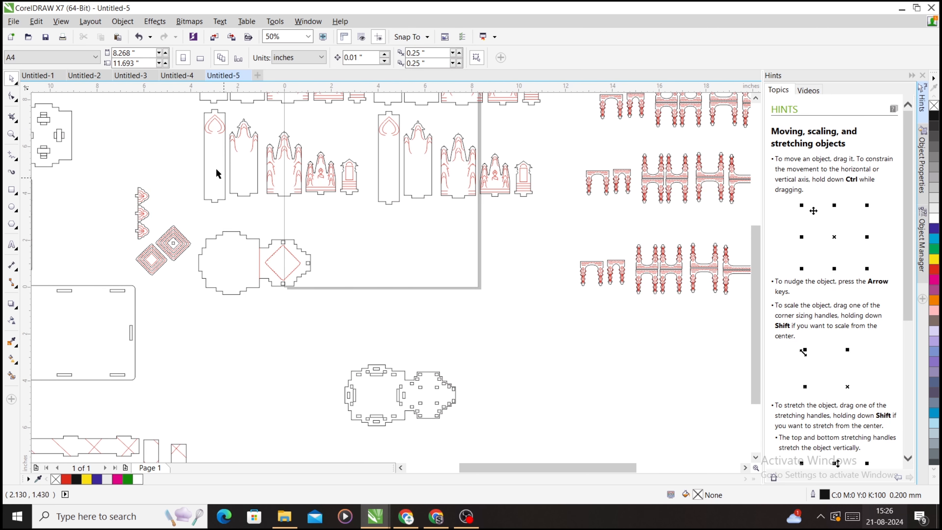
Switch to the Untitled-4 document and check the plain base plate's overall size in inches
click(169, 79)
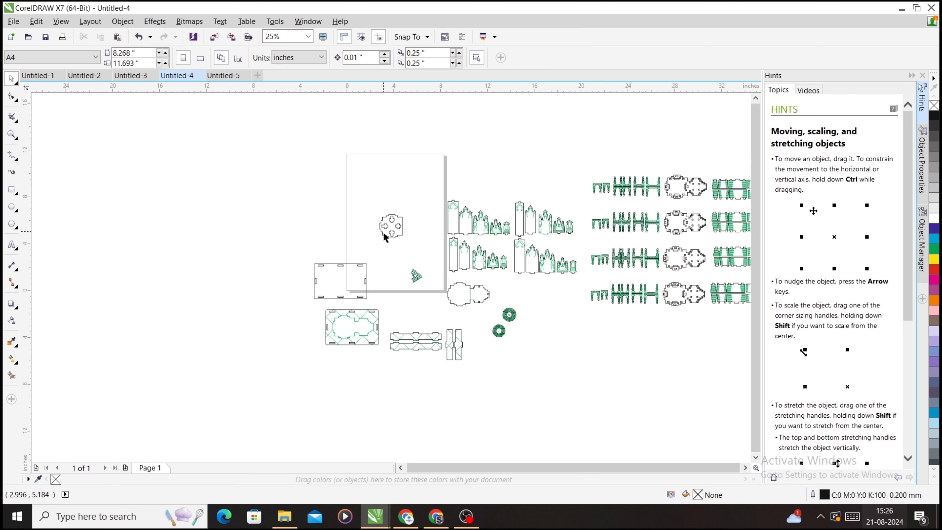
scroll(515, 312, up, 1)
scroll(381, 273, down, 1)
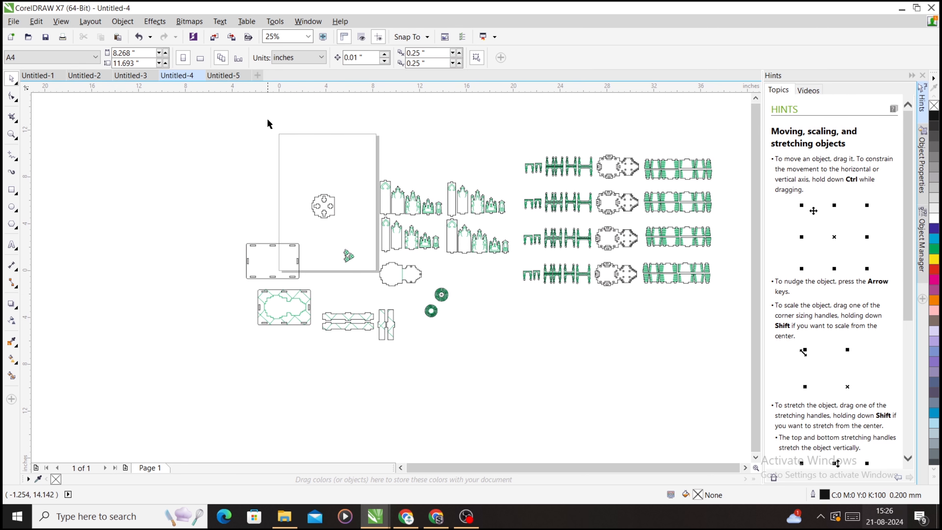
click(257, 262)
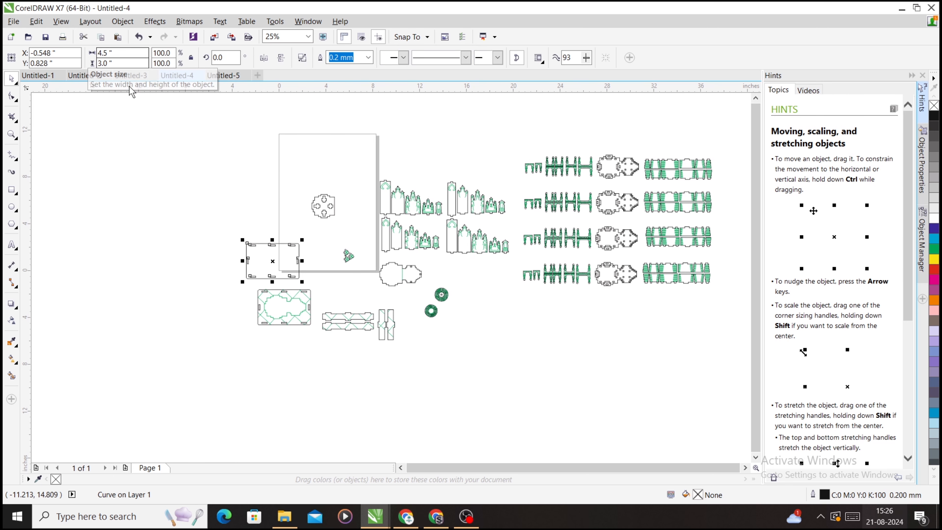
click(242, 205)
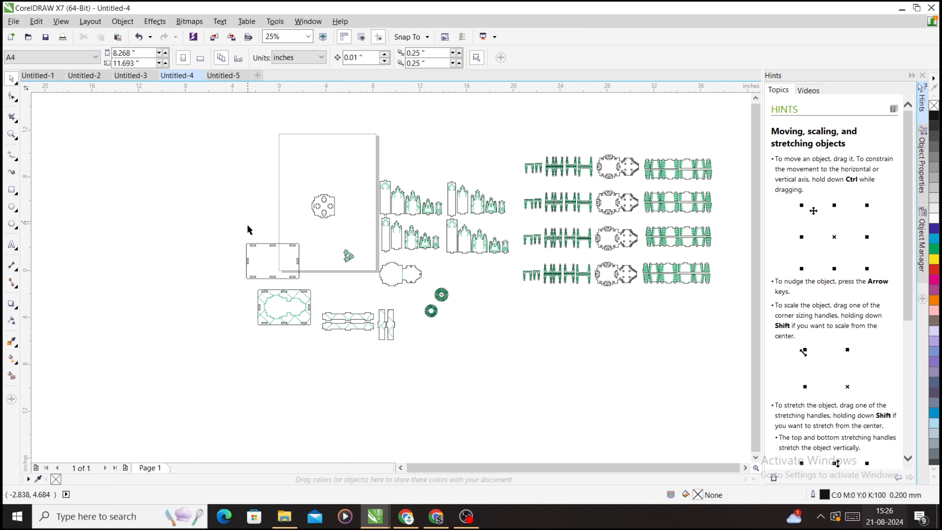
Examine the green-engraved layout's base plates, side strips, dome rings and tower facade pieces up close
scroll(290, 301, up, 1)
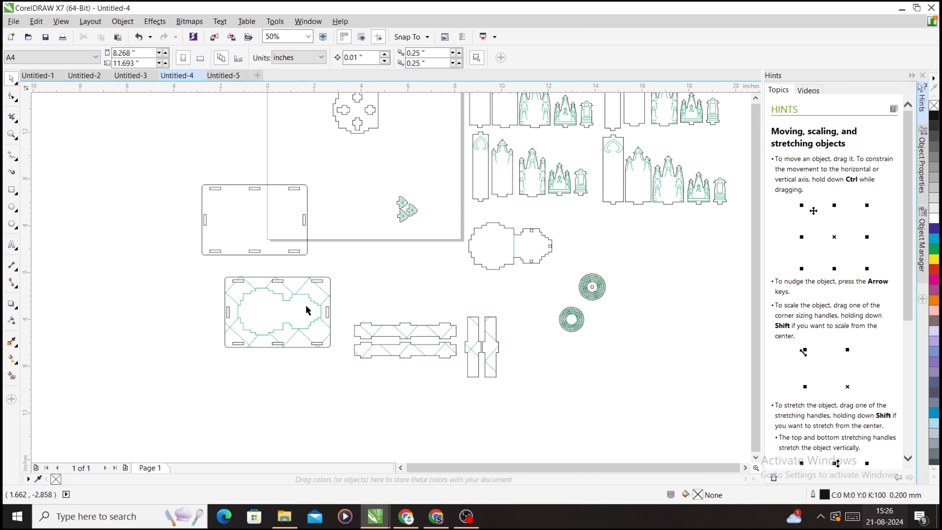
scroll(305, 312, down, 1)
scroll(336, 266, up, 1)
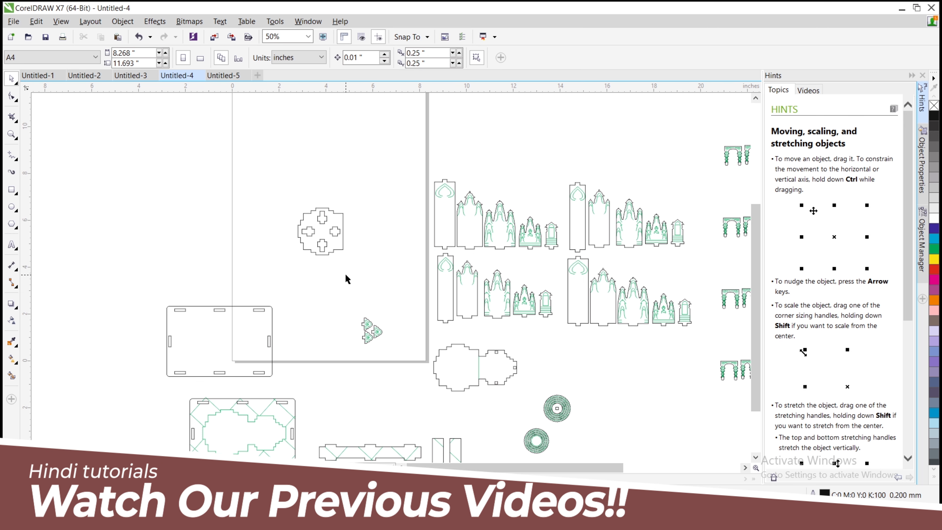
Switch to the Untitled-3 document and ungroup the 4-inch Somnath temple layout
click(128, 75)
scroll(262, 222, down, 2)
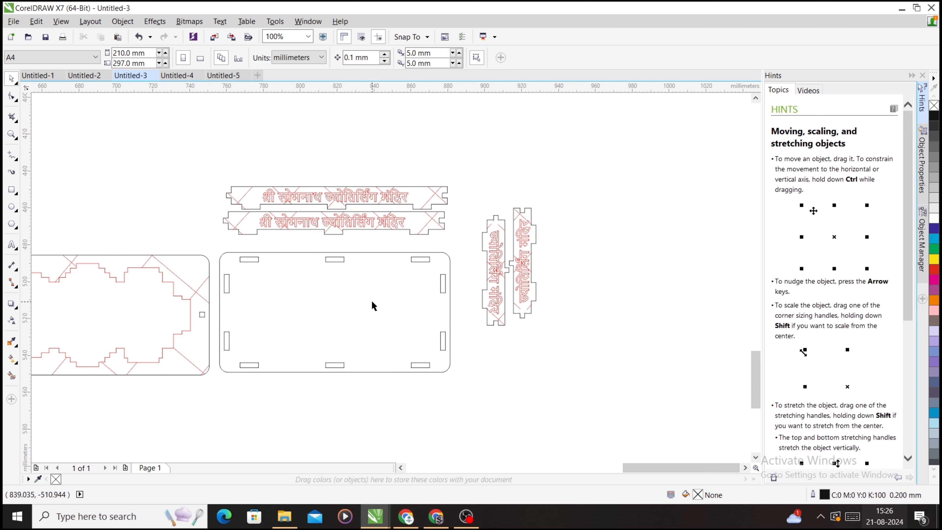
scroll(412, 293, down, 1)
click(393, 317)
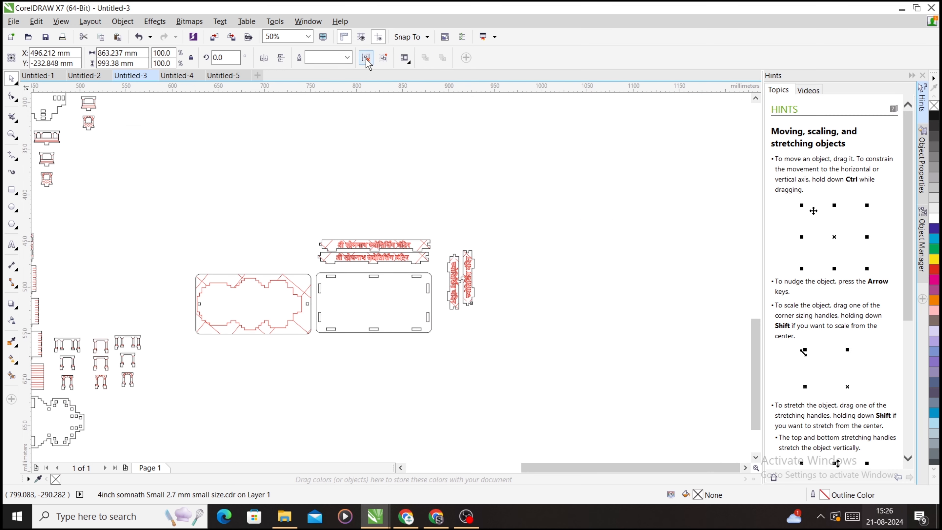
click(322, 317)
key(Escape)
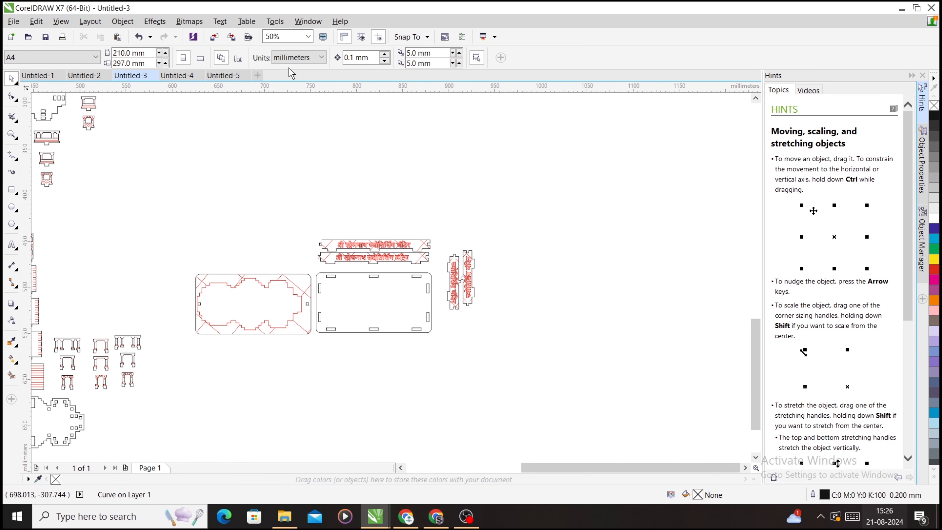
Set the document units to inches and check the plain base plate's overall size
click(298, 57)
click(285, 68)
click(374, 286)
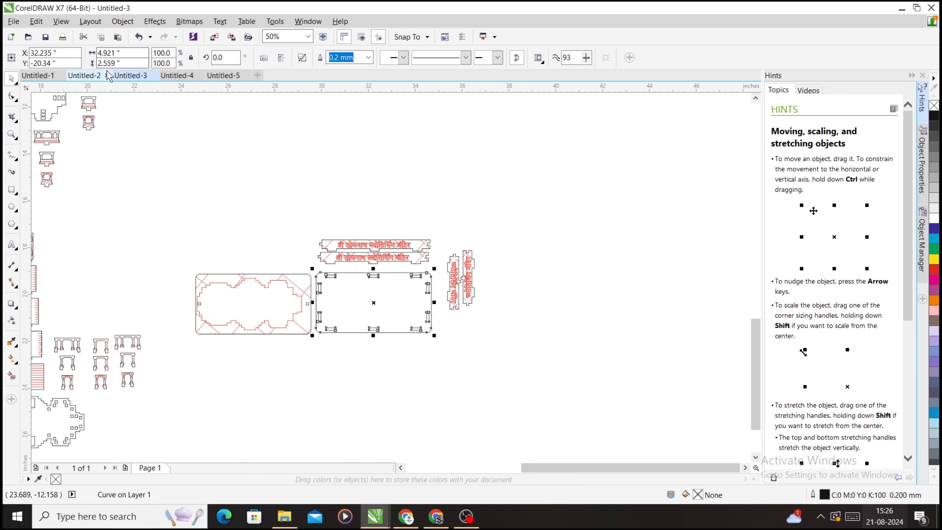
scroll(359, 330, up, 1)
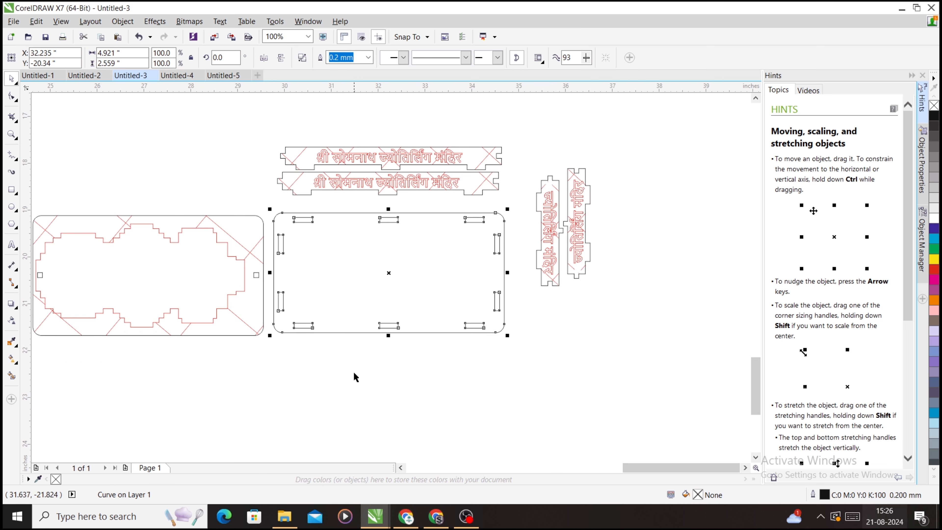
Smart-fill the middle slot along the plain base plate's upper edge and check its size in inches
click(353, 373)
scroll(391, 219, up, 1)
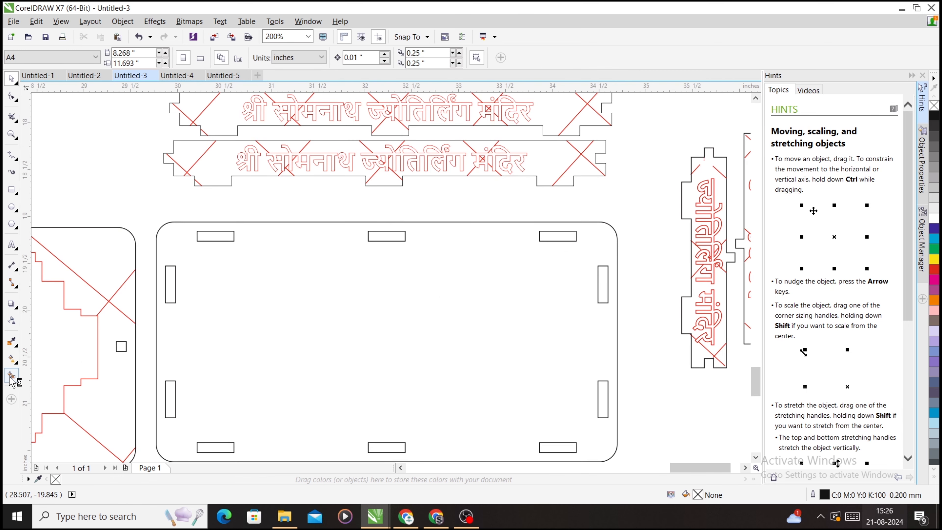
click(12, 376)
click(375, 236)
key(space)
drag(352, 210, 423, 256)
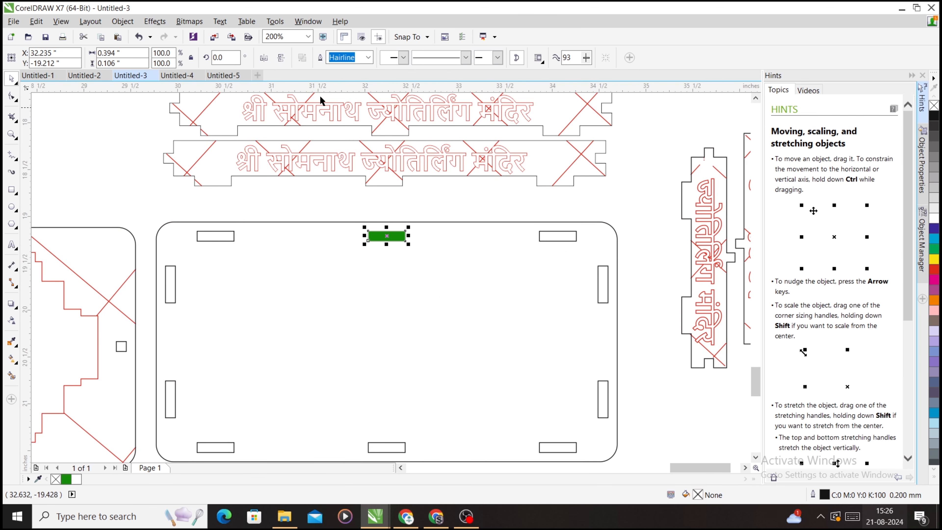
click(284, 201)
Set the document units to millimeters to check the filled slot's size, and delete the green fill
click(311, 59)
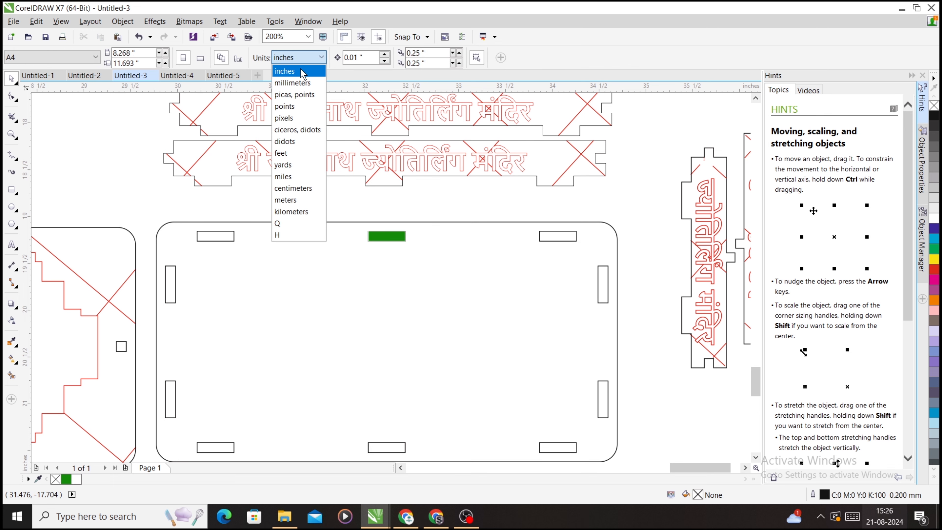
click(293, 79)
click(374, 239)
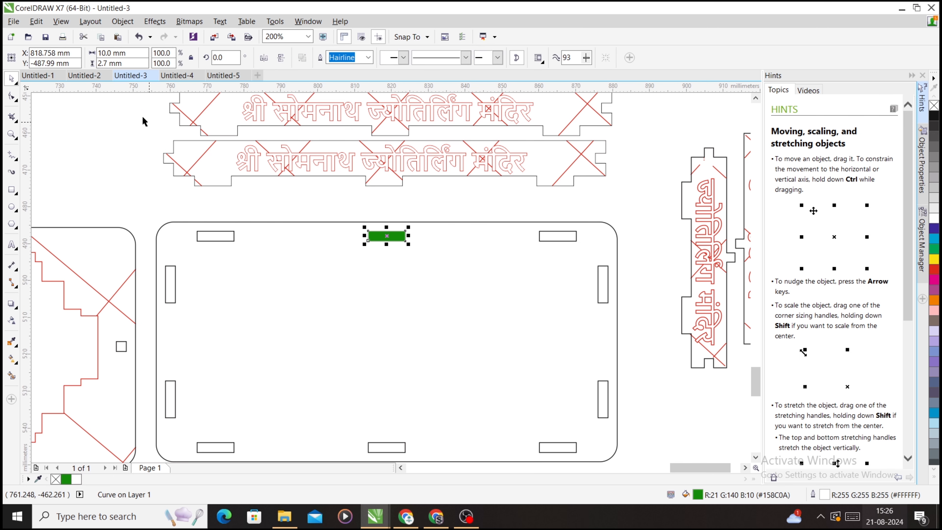
key(Delete)
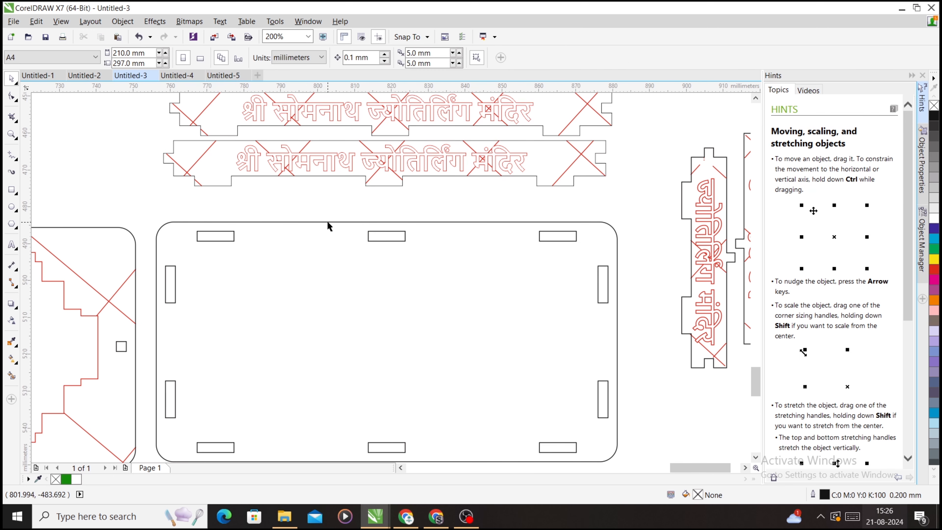
Examine the engraved and plain base plates and the Somnath name strips together with the neighbouring wall panels and arches
scroll(343, 217, down, 2)
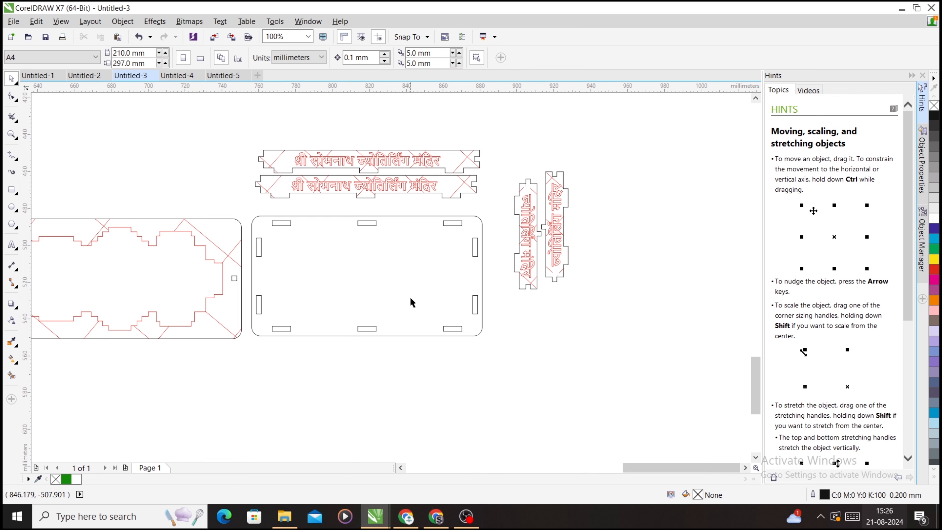
scroll(550, 234, down, 2)
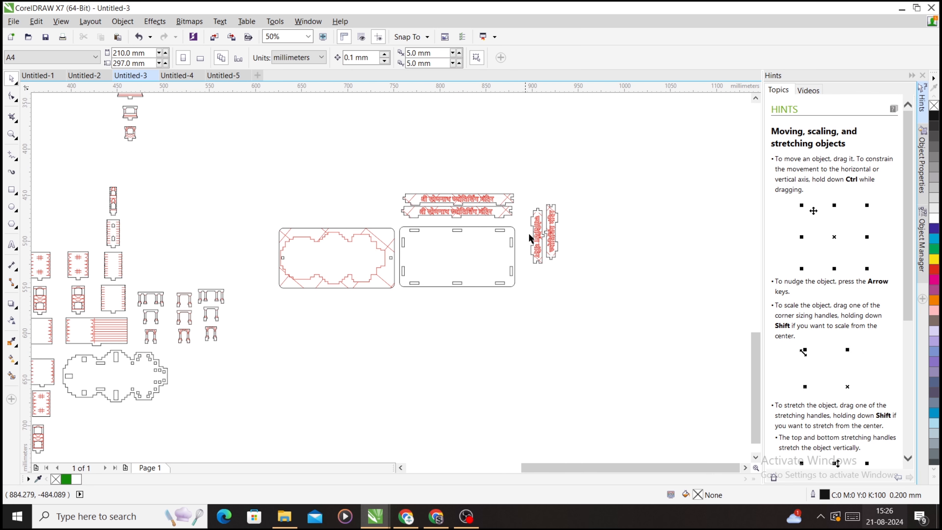
scroll(478, 245, down, 4)
scroll(492, 247, up, 4)
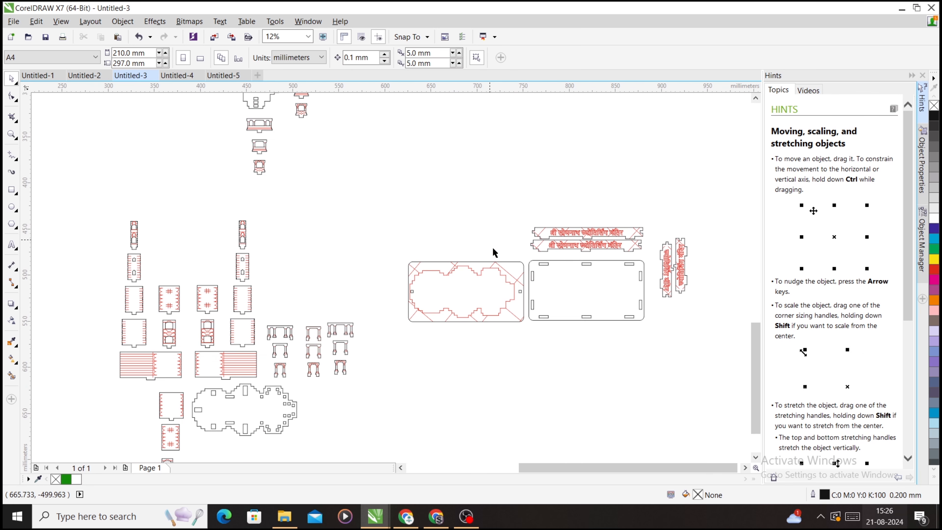
scroll(514, 292, up, 2)
scroll(445, 282, down, 2)
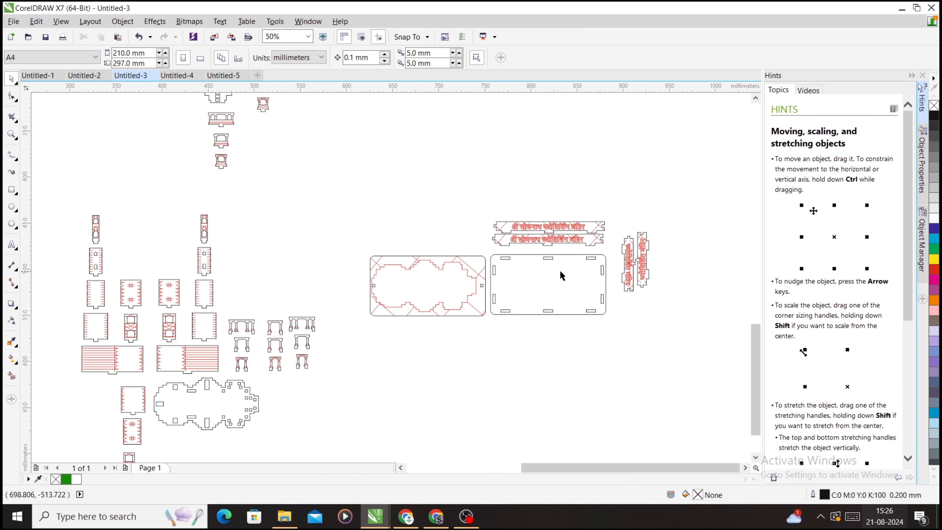
scroll(637, 261, up, 2)
scroll(653, 244, down, 2)
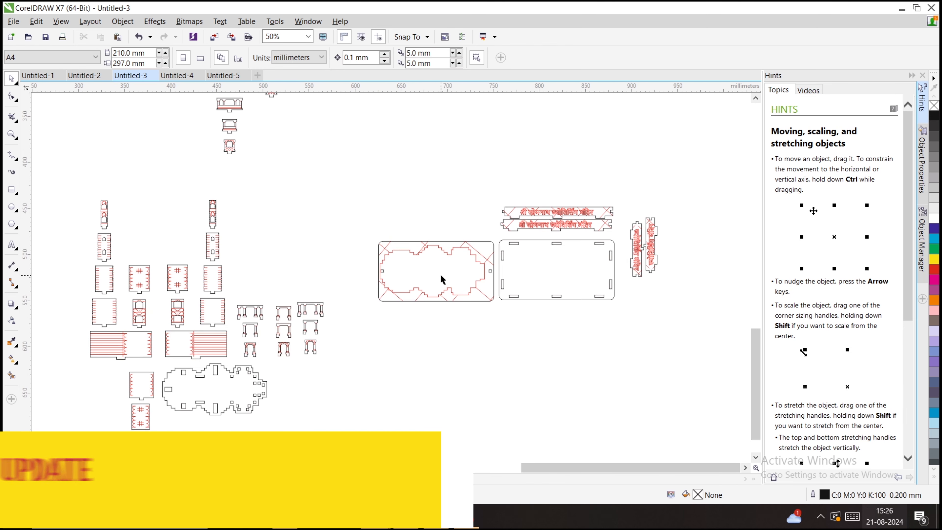
scroll(486, 281, up, 2)
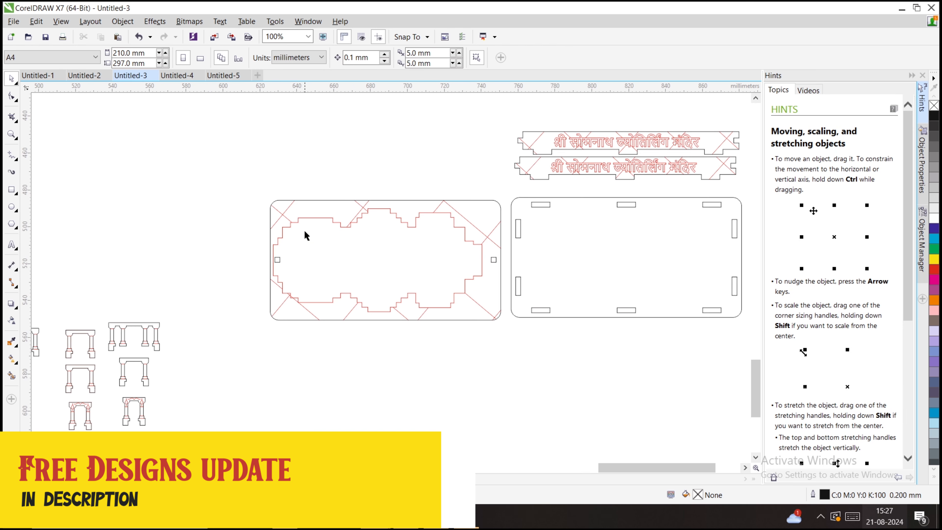
scroll(332, 221, down, 2)
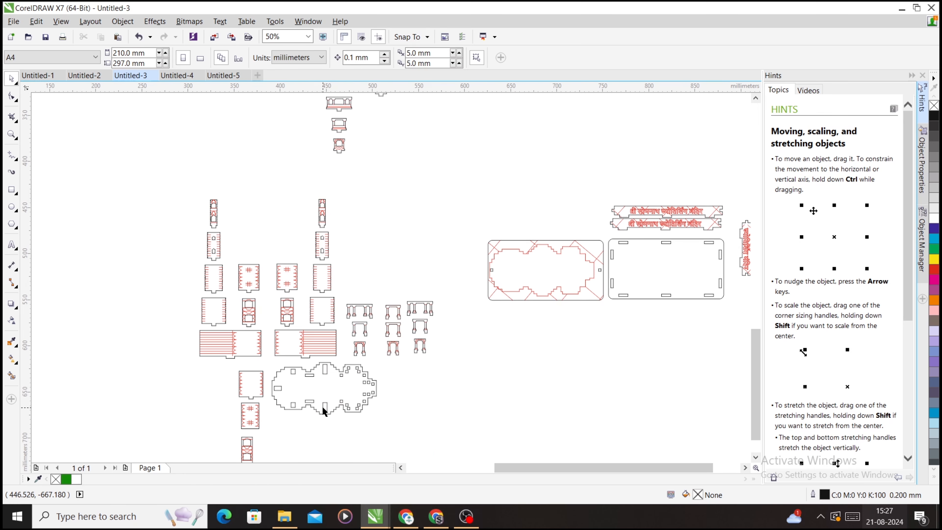
Examine the roof and floor outlines, dome discs, tower facades and the trident with its round base pieces
scroll(324, 411, down, 2)
scroll(351, 126, up, 2)
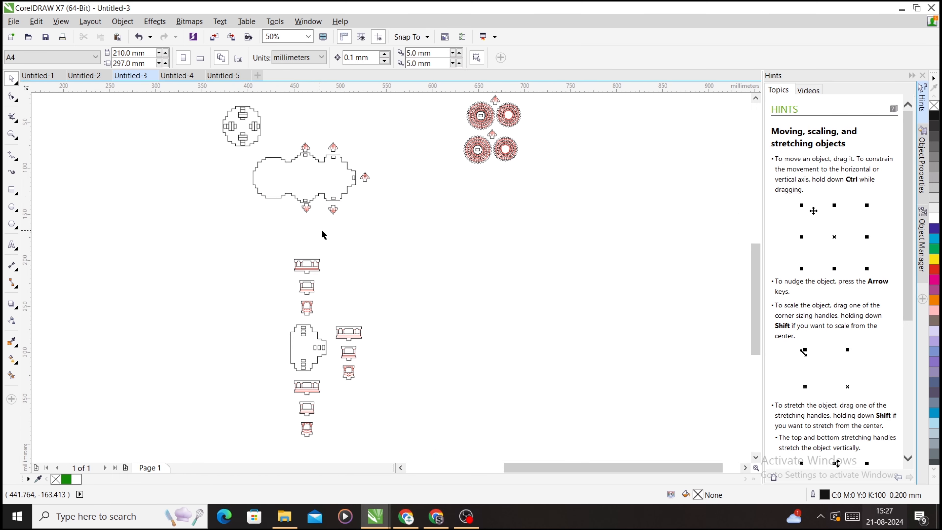
scroll(275, 173, down, 2)
scroll(275, 173, up, 2)
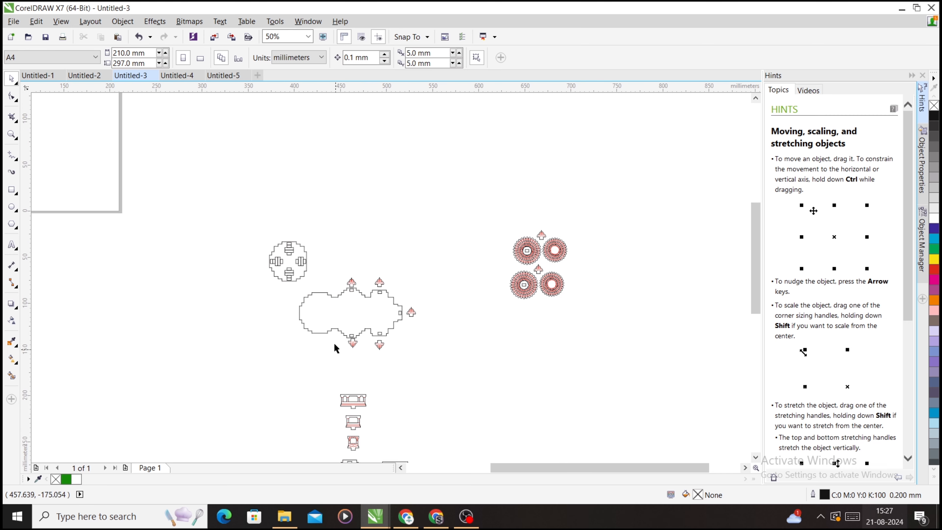
scroll(332, 337, down, 2)
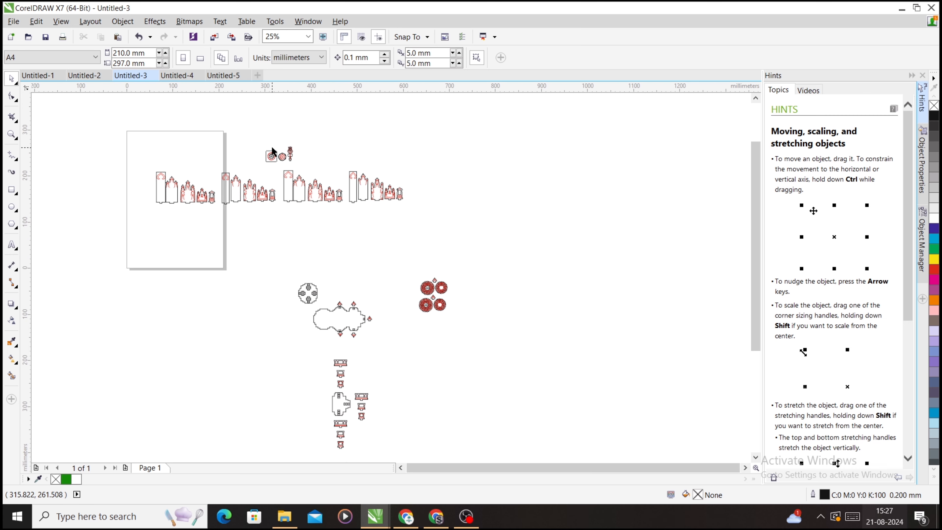
scroll(272, 151, up, 6)
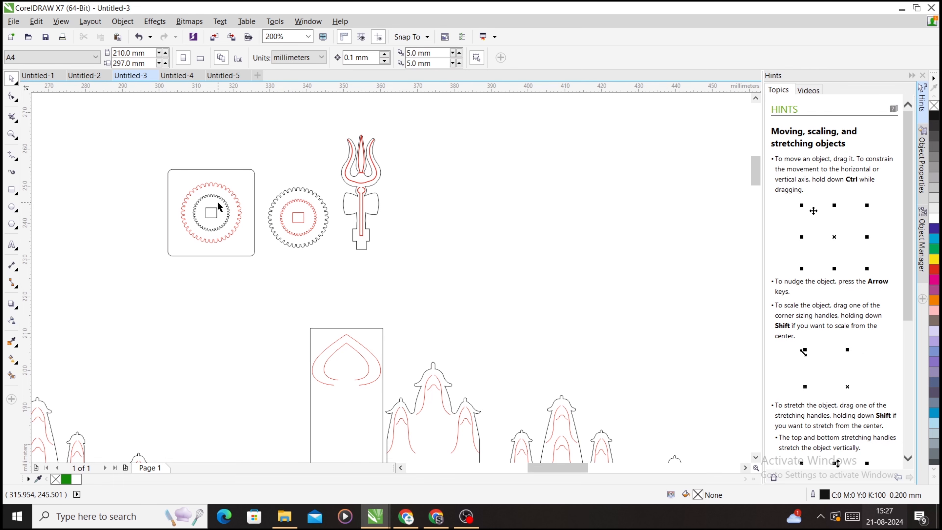
scroll(312, 231, down, 6)
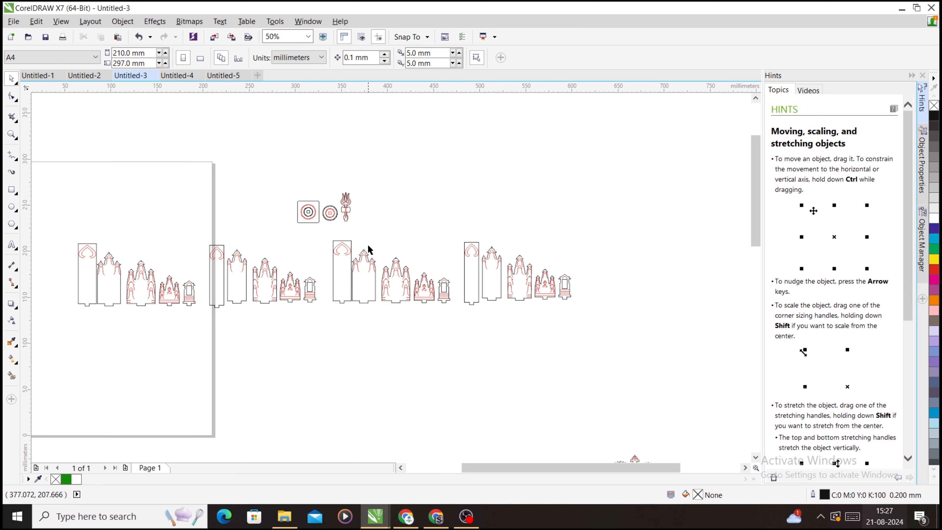
Switch to the Untitled-2 document and ungroup the 6-inch Somnath temple layout
click(85, 75)
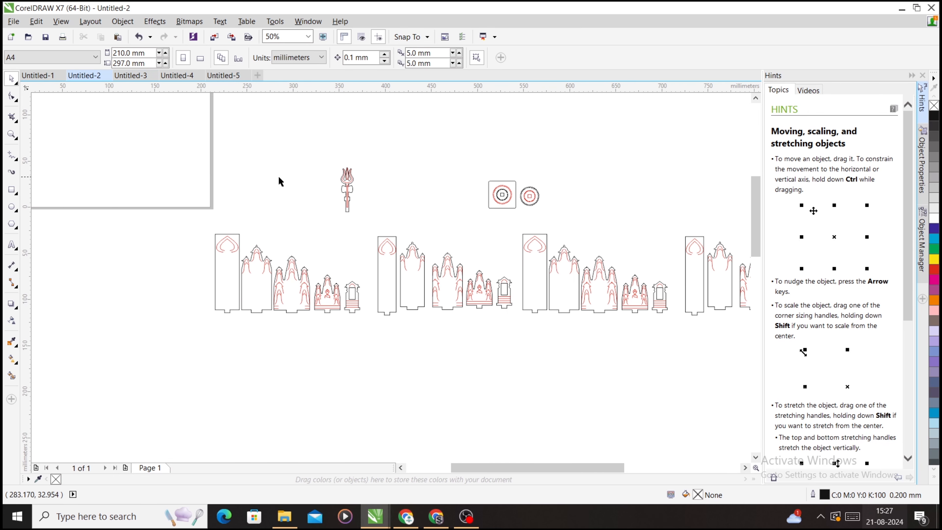
scroll(334, 289, down, 3)
scroll(381, 396, up, 3)
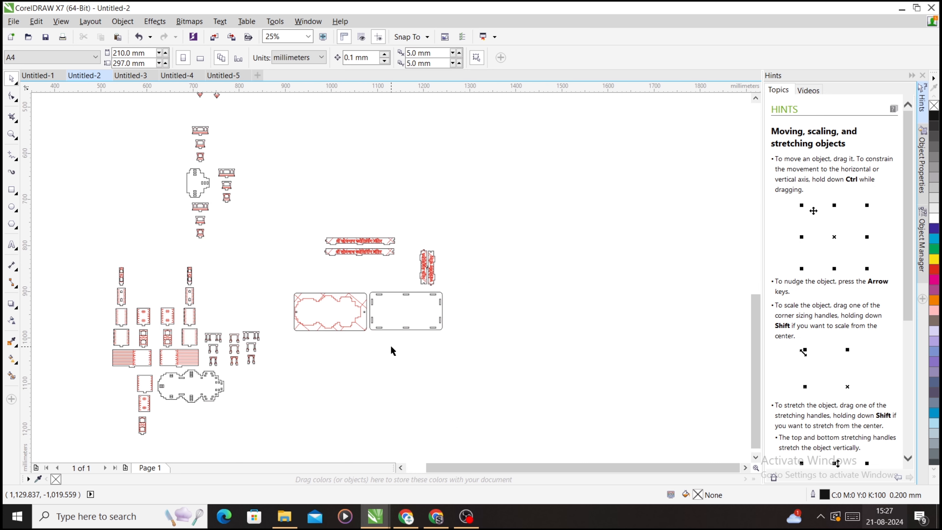
click(401, 307)
click(367, 59)
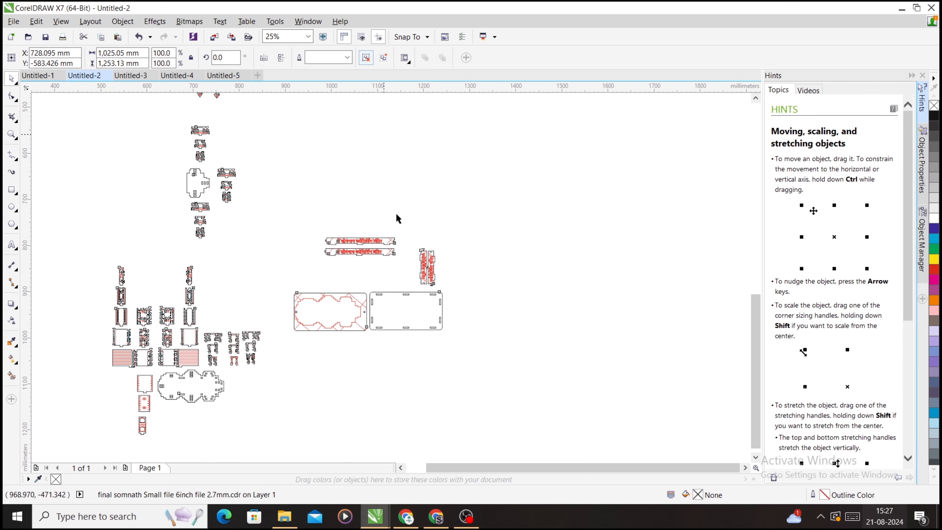
click(405, 297)
click(380, 166)
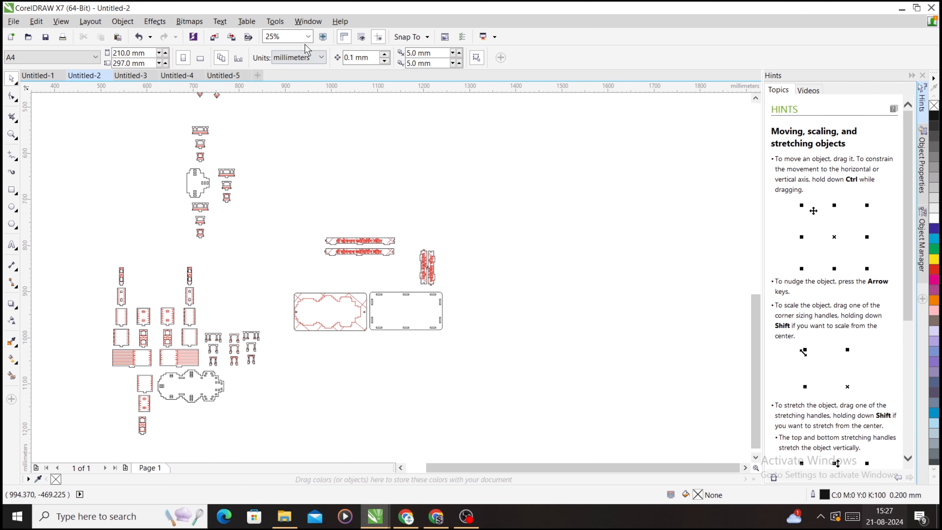
Set the Untitled-2 document's units to inches and check the size of the plain slotted base plate
click(299, 57)
click(294, 69)
click(403, 320)
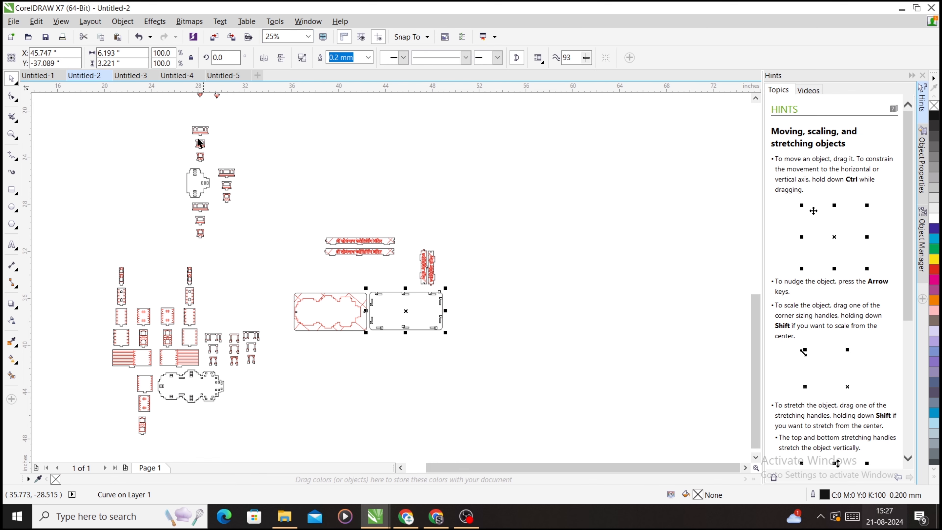
click(337, 173)
Examine the small Somnath temple's name strips, arches, wall panels, balcony facades, floor and roof outlines and dome discs
scroll(391, 283, up, 1)
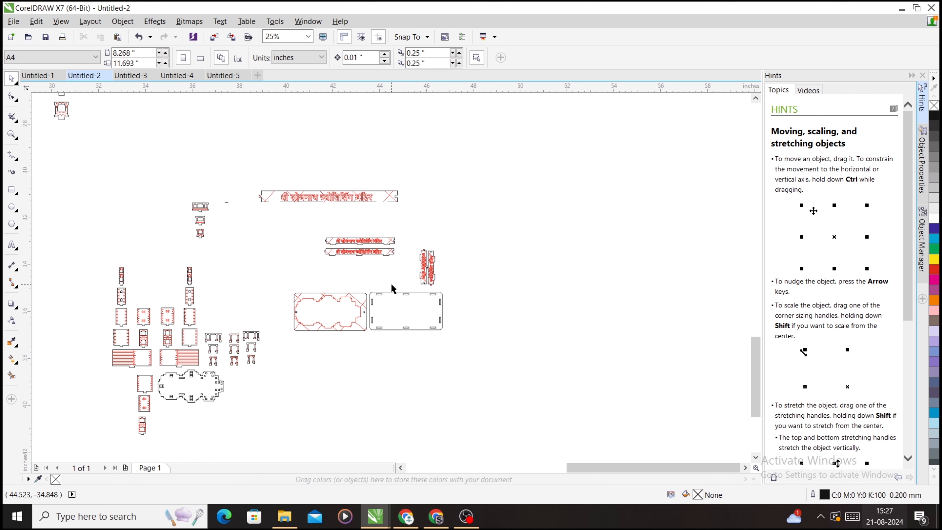
scroll(417, 264, down, 1)
scroll(198, 353, up, 1)
scroll(197, 352, up, 1)
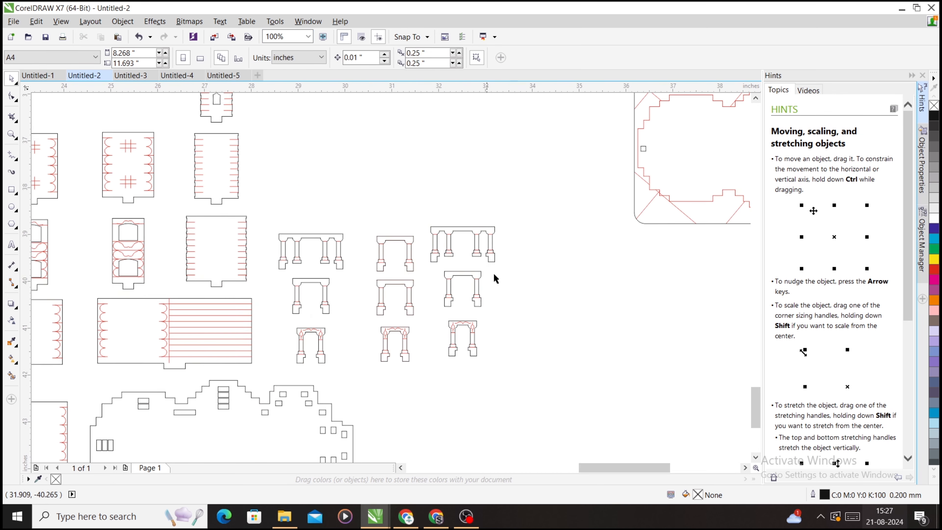
scroll(523, 290, down, 2)
scroll(459, 320, up, 2)
scroll(351, 376, down, 2)
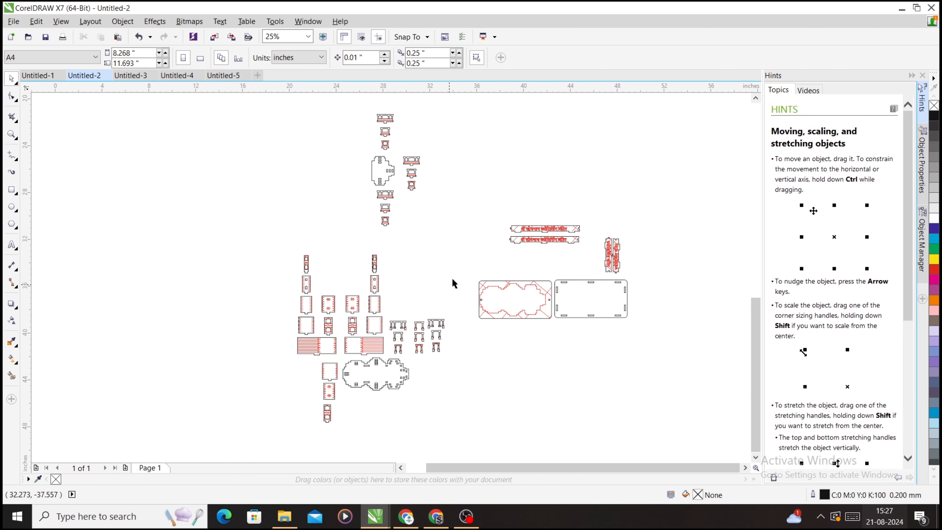
scroll(377, 129, up, 1)
scroll(403, 117, up, 2)
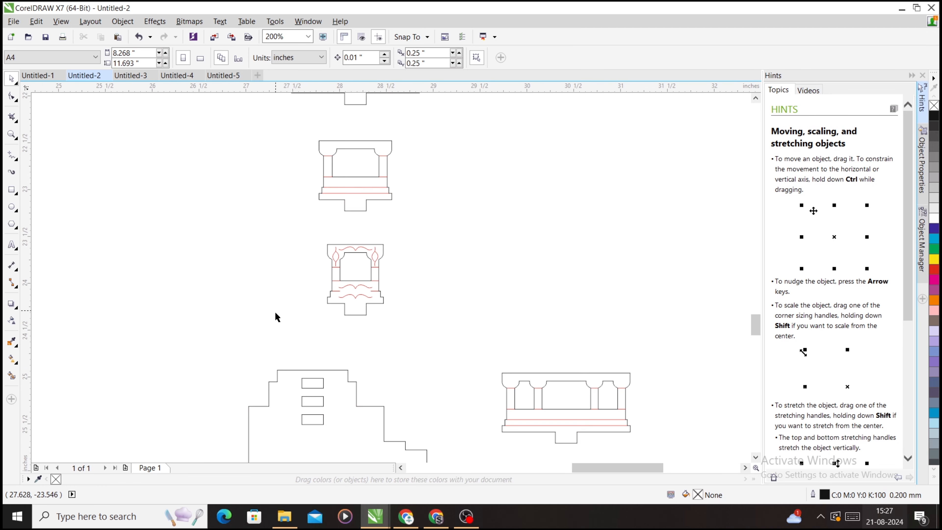
scroll(312, 241, down, 3)
scroll(285, 212, up, 1)
scroll(282, 210, up, 2)
scroll(305, 259, down, 2)
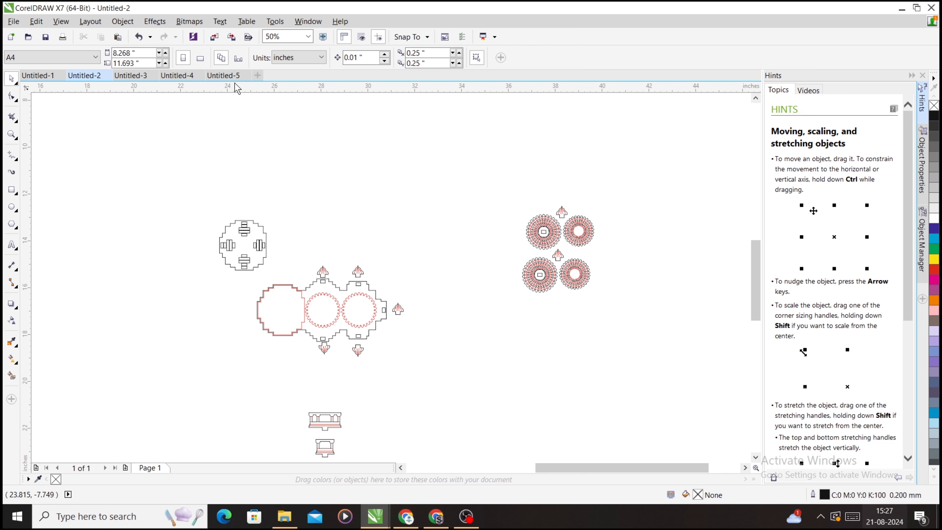
Switch to the Untitled-5 document and select the plain slotted base plate to check its size
click(232, 76)
scroll(305, 232, down, 2)
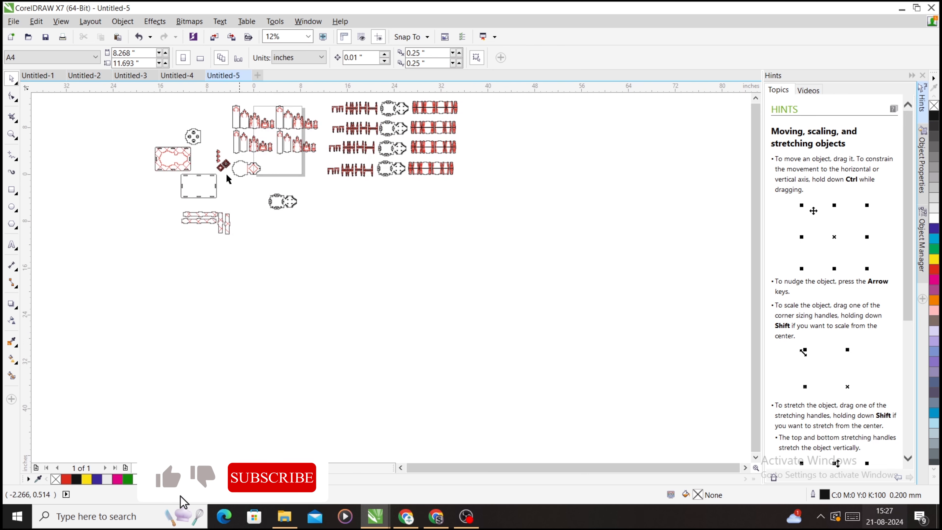
scroll(179, 162, up, 2)
click(182, 217)
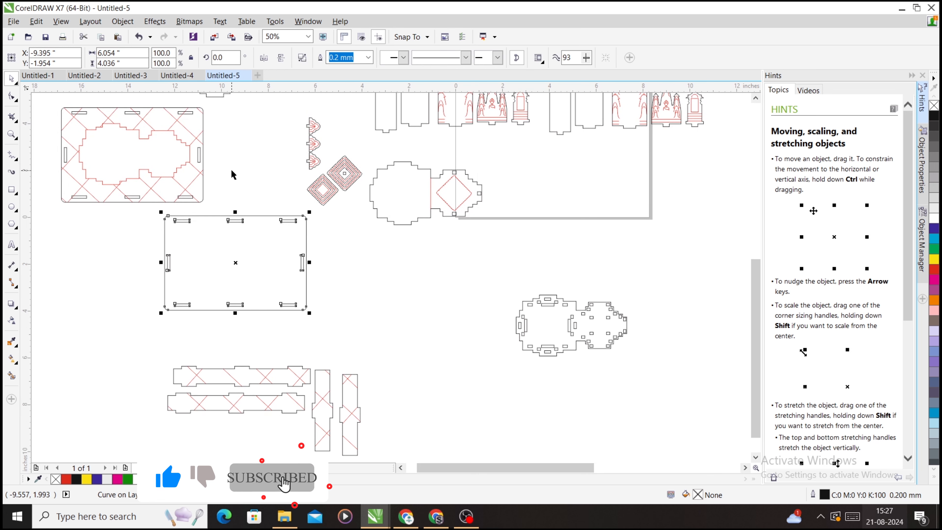
scroll(466, 231, down, 2)
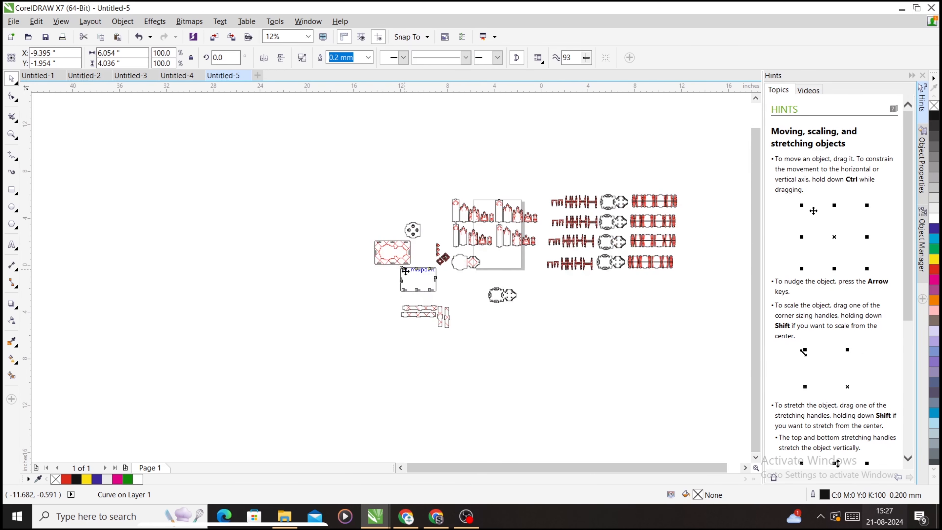
scroll(405, 272, up, 2)
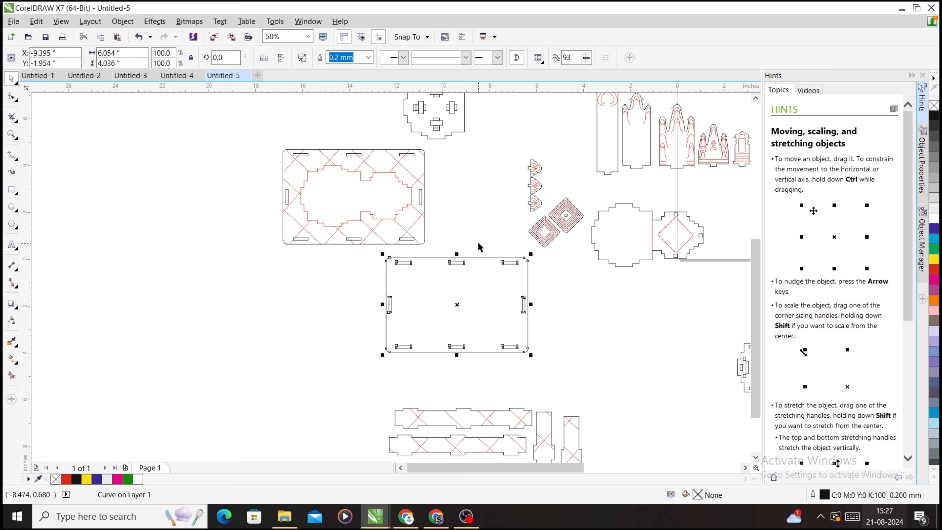
Draw horizontal centre lines about 0.63 inch long through the middle and right slots on the plain base plate's upper edge
scroll(471, 282, up, 2)
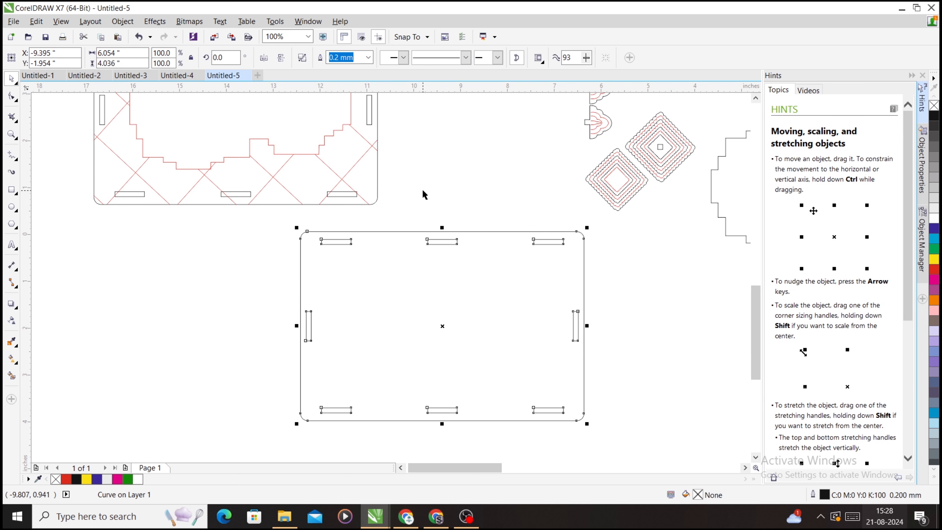
click(12, 157)
scroll(446, 243, up, 4)
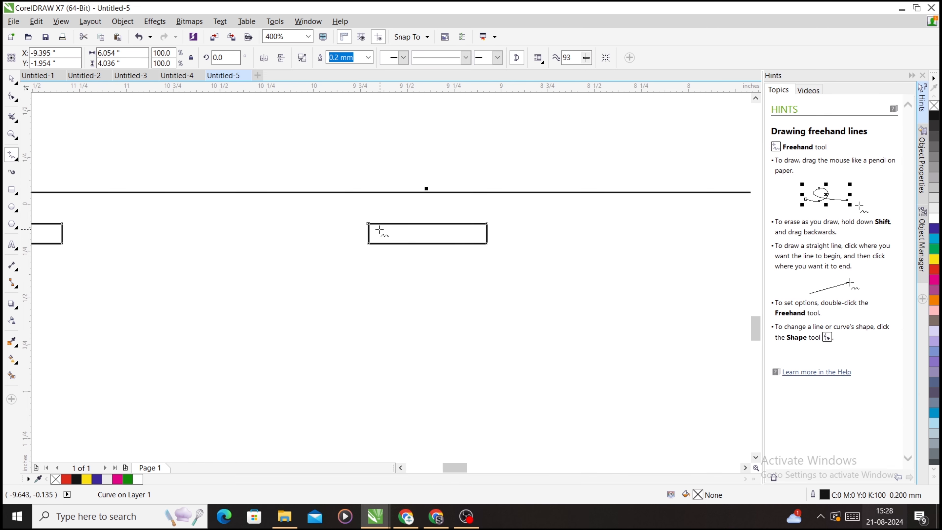
click(367, 233)
click(487, 233)
scroll(245, 262, down, 4)
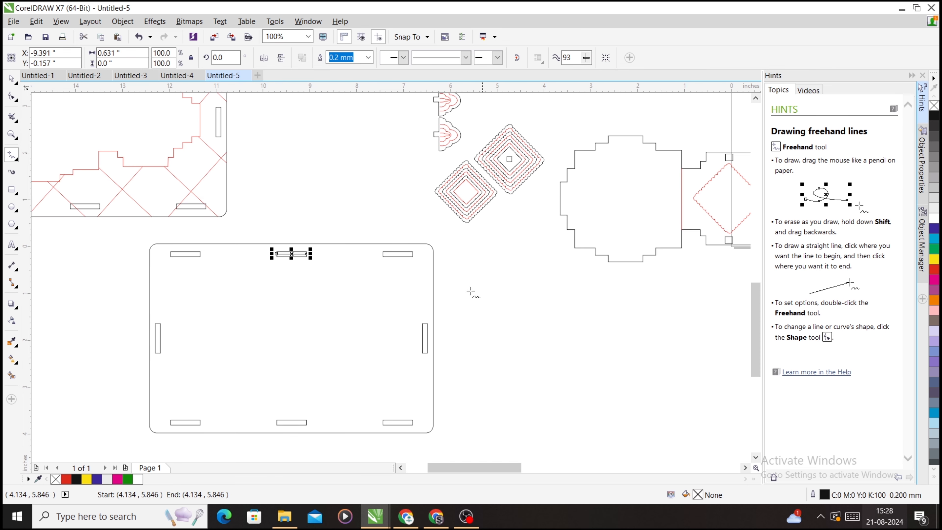
scroll(378, 259, up, 4)
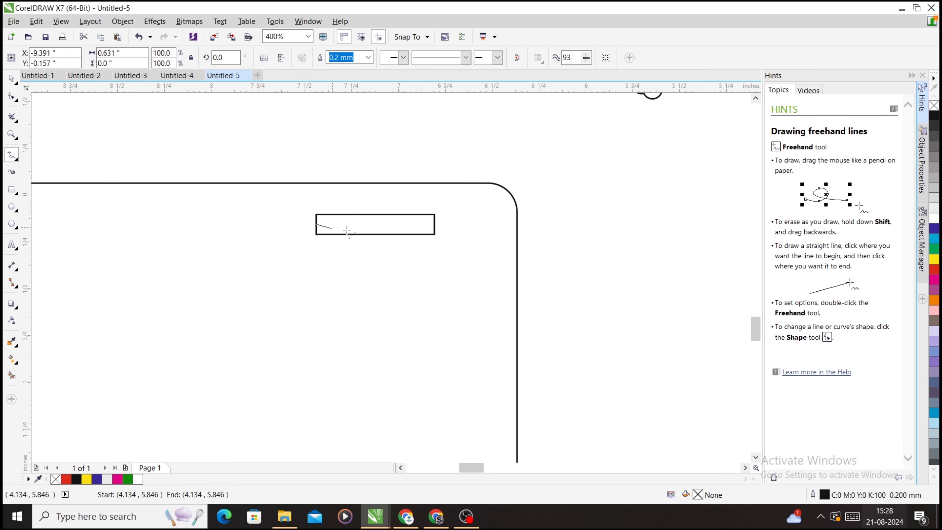
click(316, 224)
click(435, 224)
Draw centre lines about 0.63 inch long through the right-edge slot and the right and middle lower-edge slots of the plate
scroll(419, 210, down, 4)
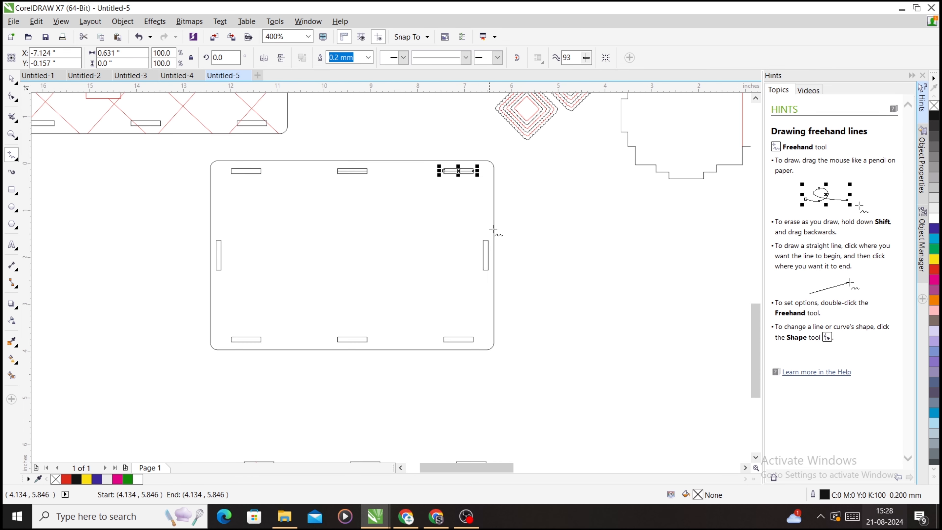
scroll(488, 271, up, 2)
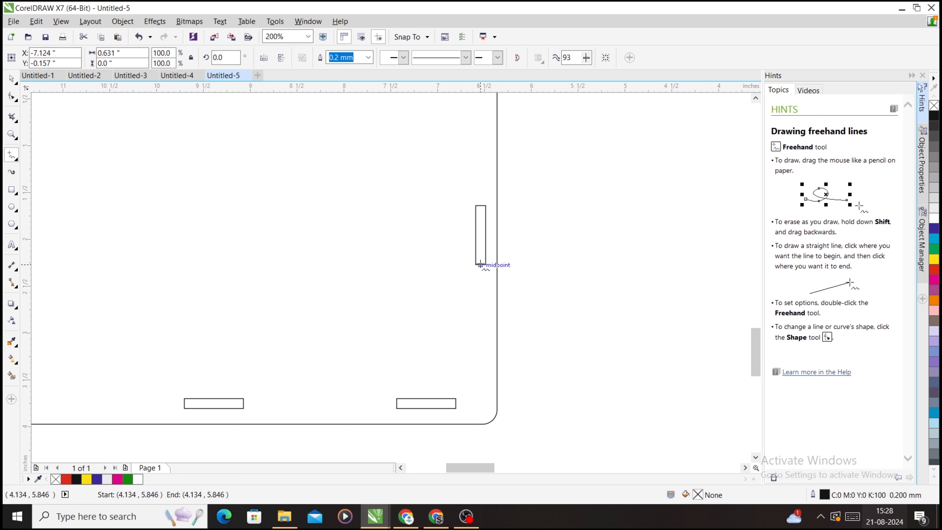
click(481, 264)
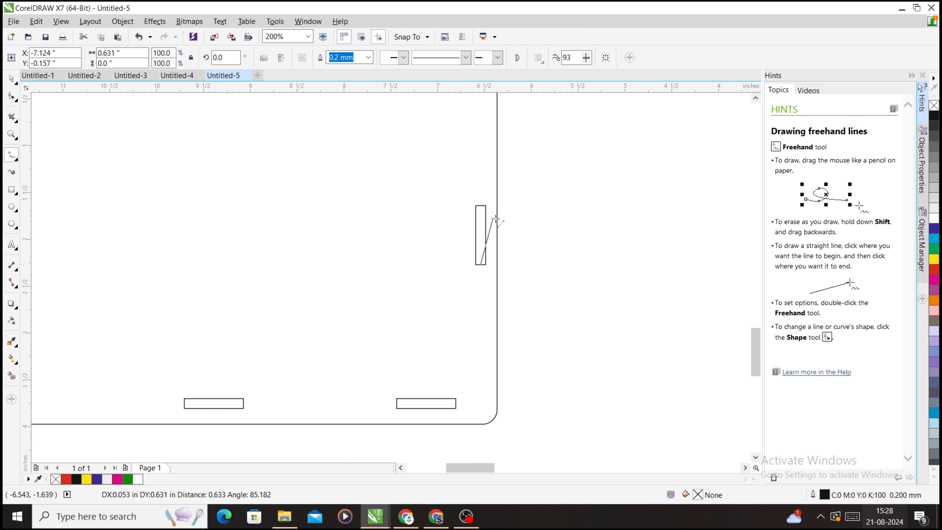
click(481, 206)
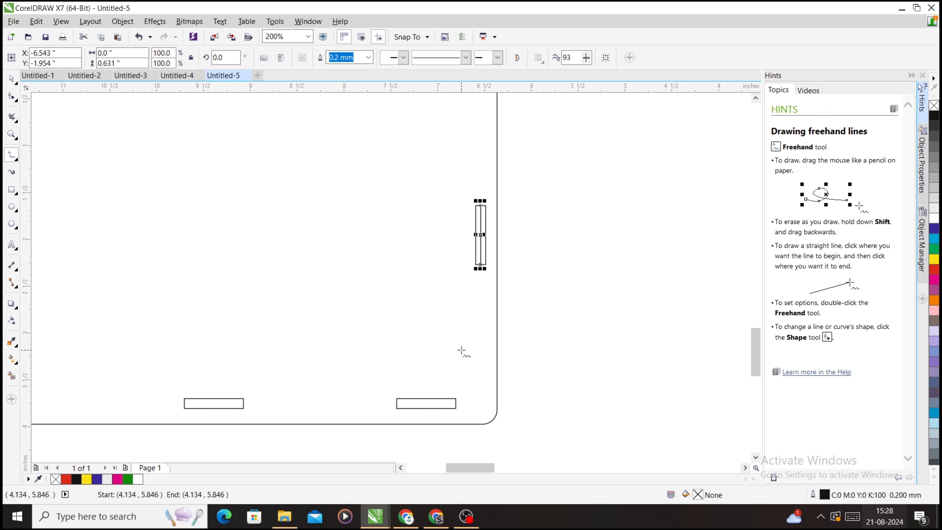
click(397, 403)
click(456, 403)
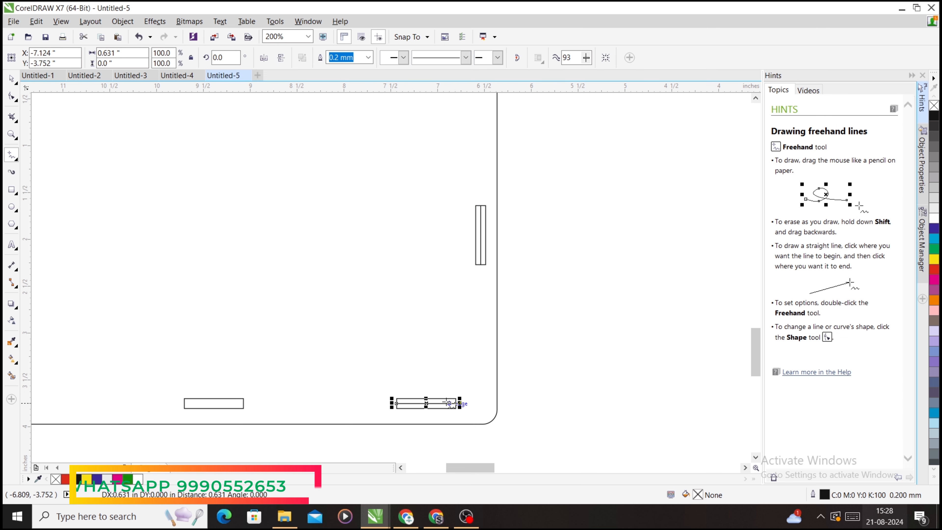
click(184, 404)
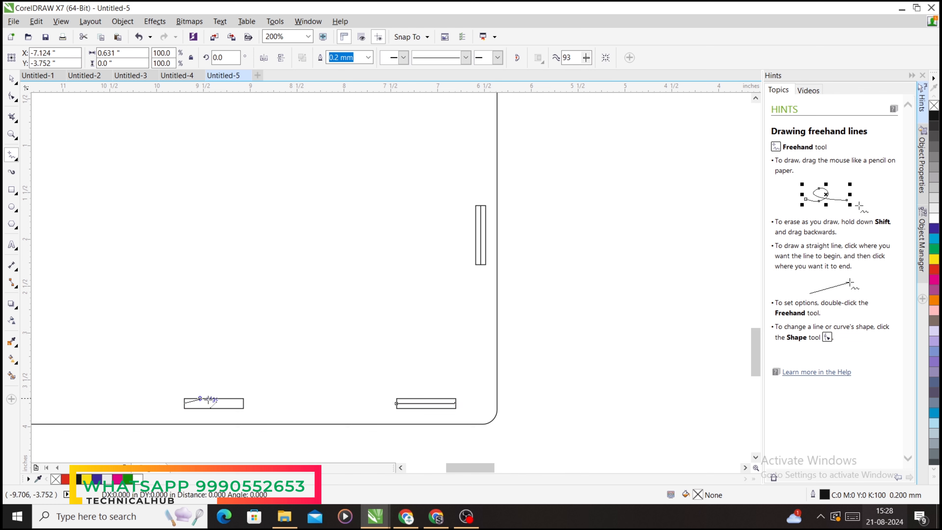
click(244, 403)
Draw centre lines through the plate's remaining slots: lower-left, left-edge and upper-left
scroll(277, 393, down, 3)
scroll(258, 352, up, 3)
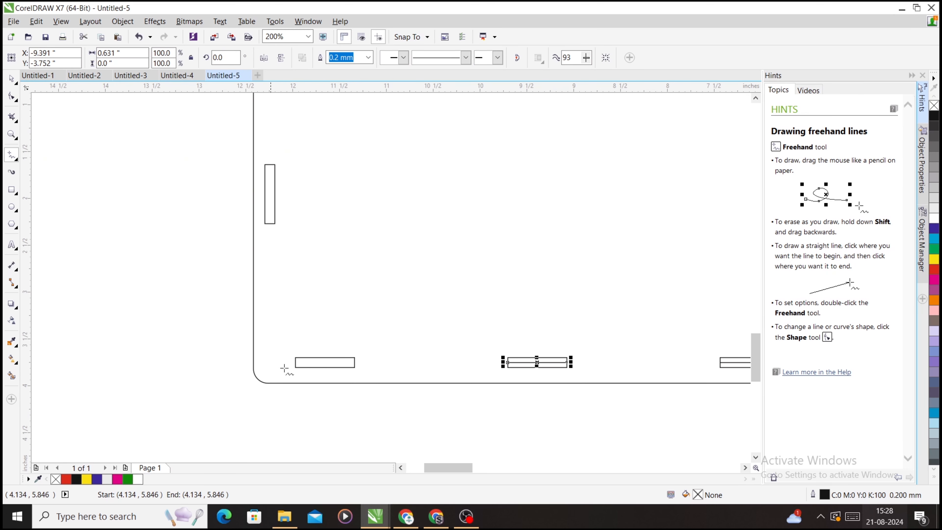
click(249, 363)
click(355, 362)
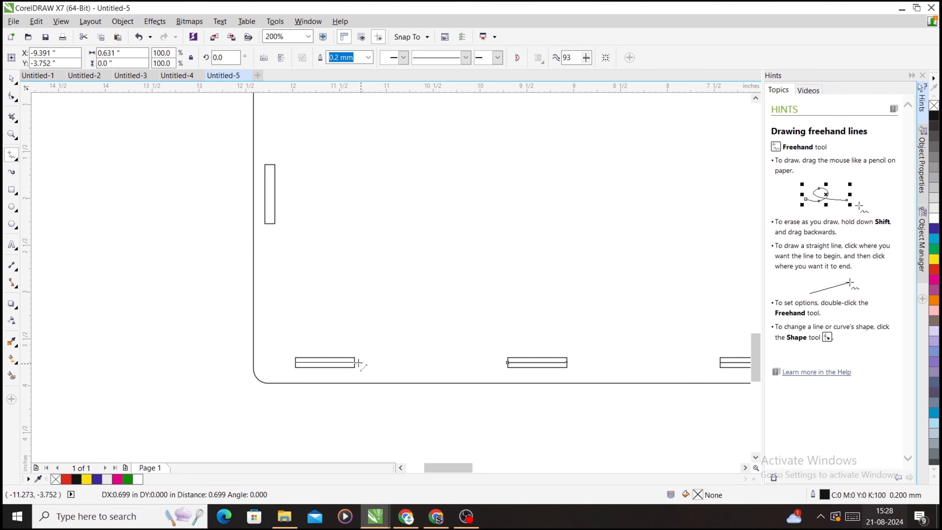
click(268, 224)
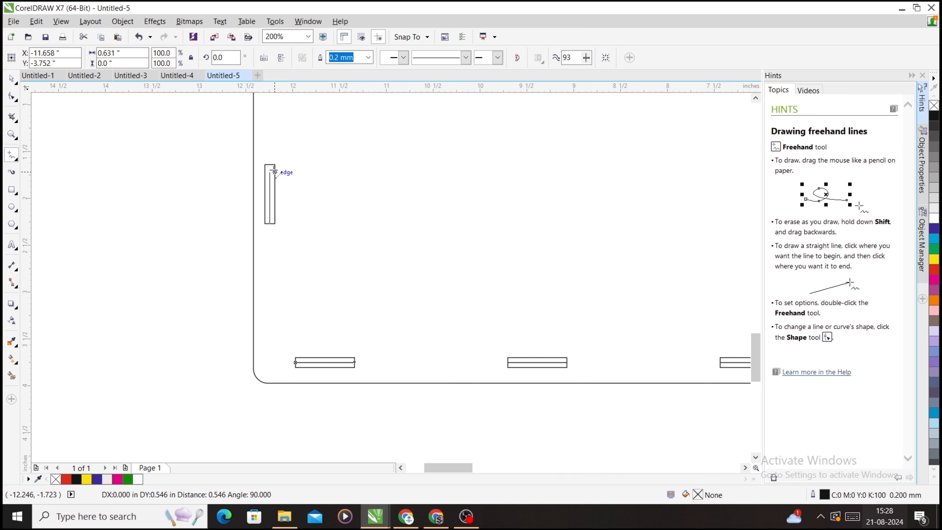
click(270, 164)
scroll(343, 306, down, 2)
scroll(319, 140, up, 2)
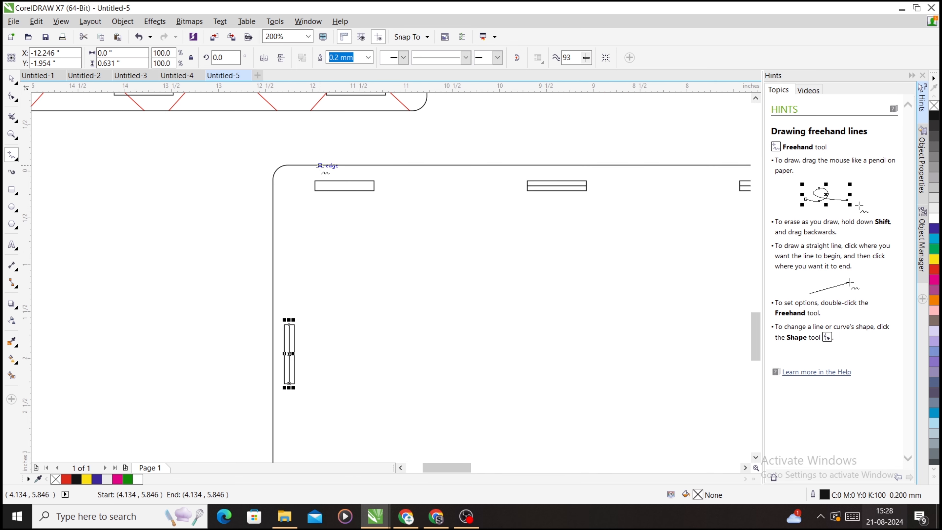
click(315, 185)
click(374, 186)
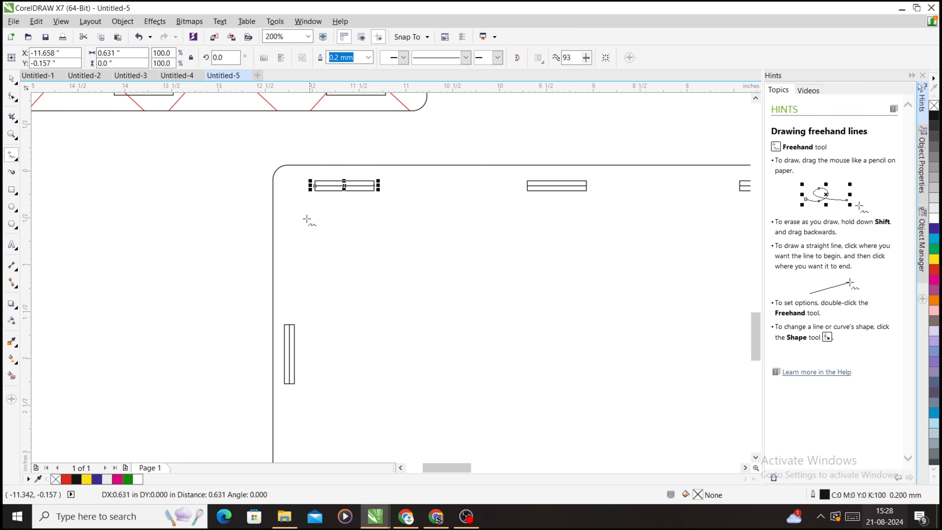
Cut the original slotted base plate from around the slot centre lines
key(space)
click(193, 225)
scroll(262, 227, down, 2)
scroll(348, 221, up, 2)
click(323, 244)
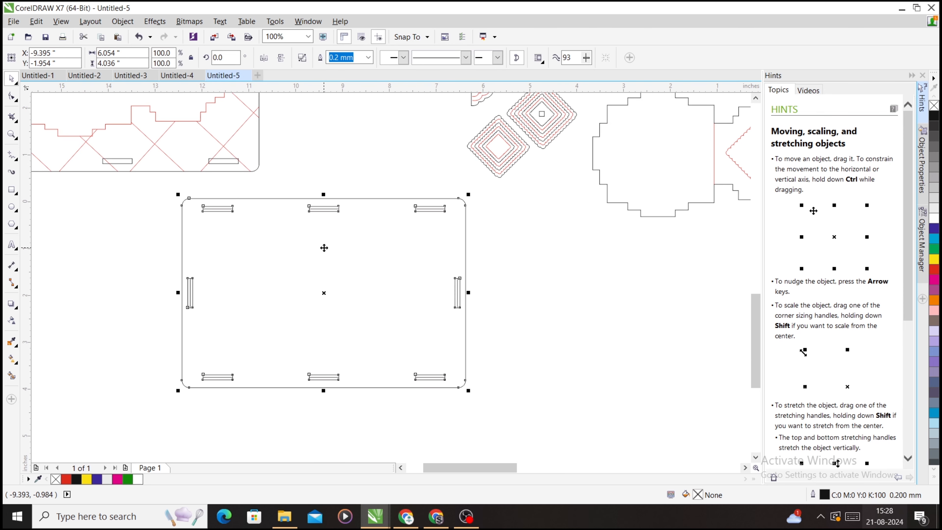
key(Delete)
Set the outline width of all eight slot centre lines to 3.2 mm
drag(176, 195, 510, 388)
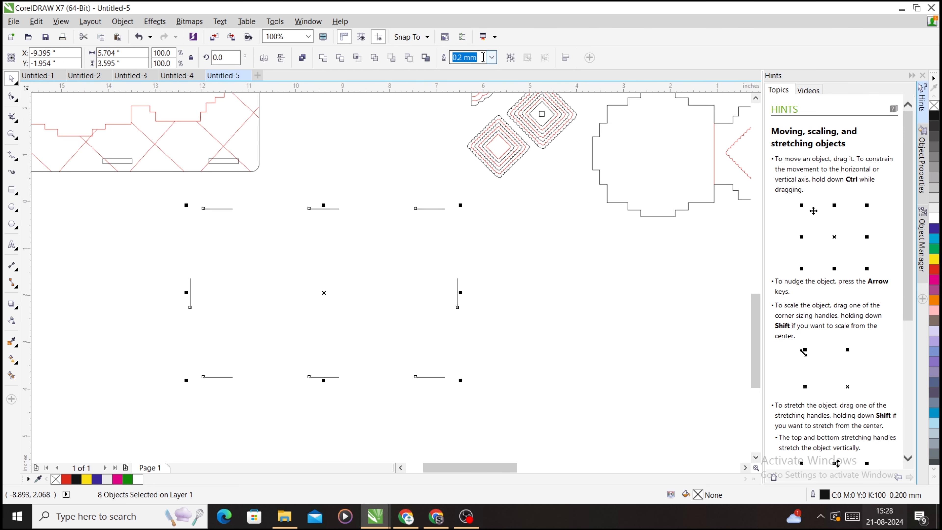
text(3.2)
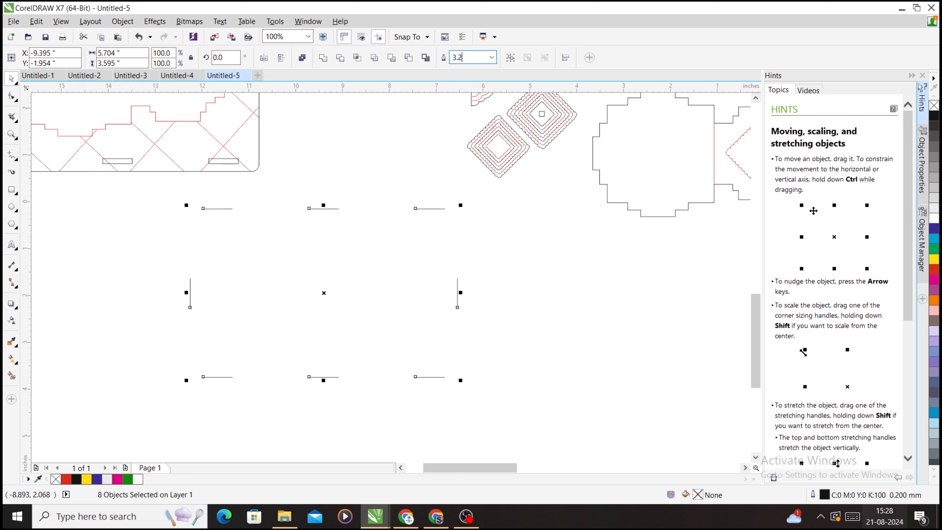
key(Return)
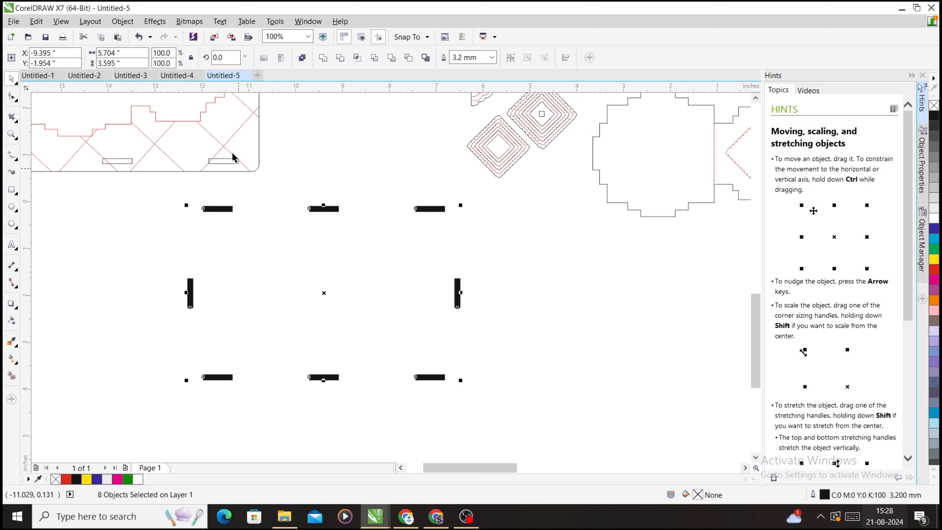
Convert the outlines of the eight thick slot lines to objects
click(117, 25)
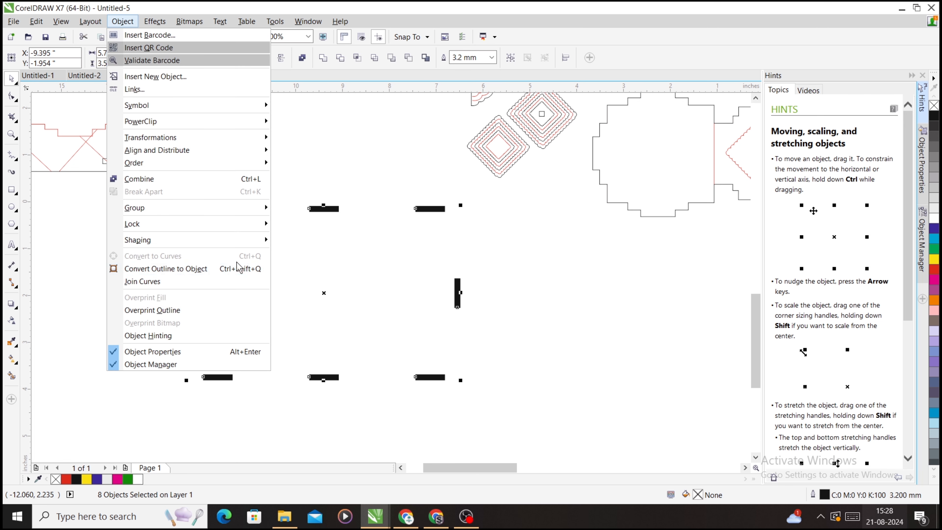
click(219, 273)
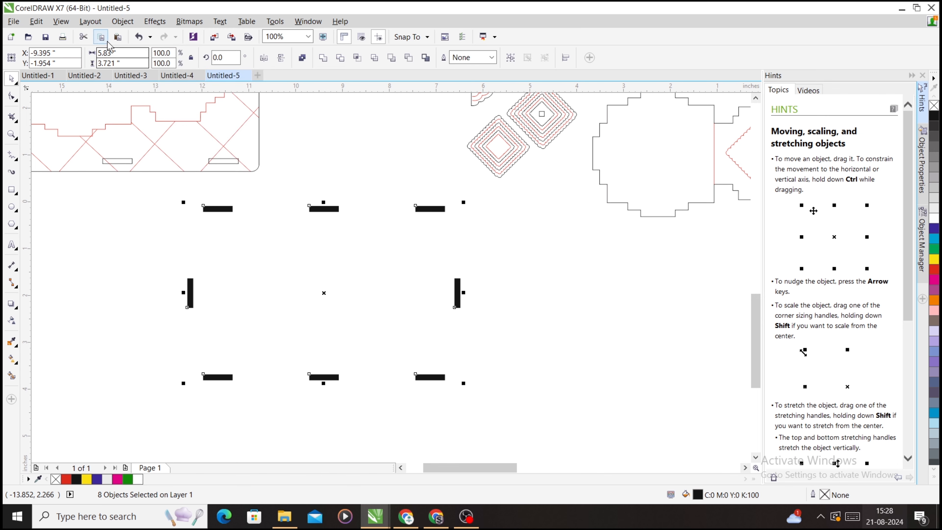
click(120, 23)
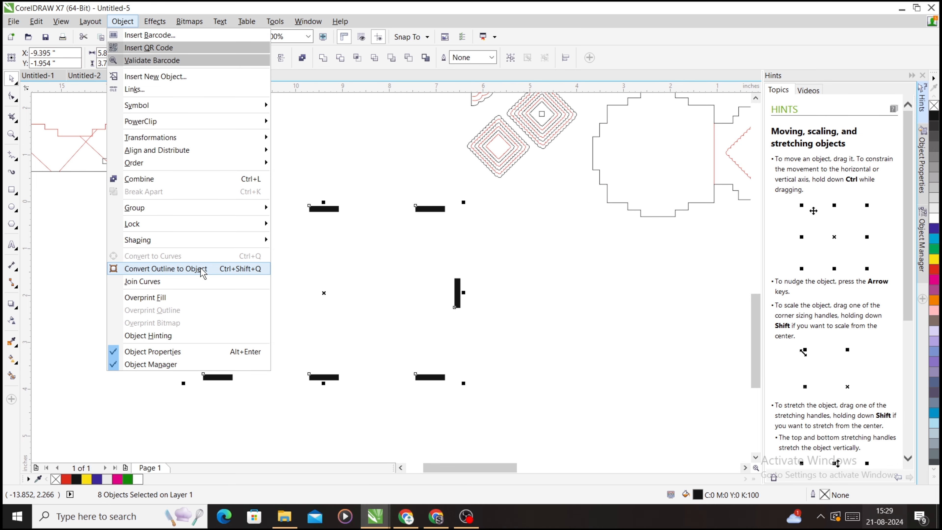
click(308, 171)
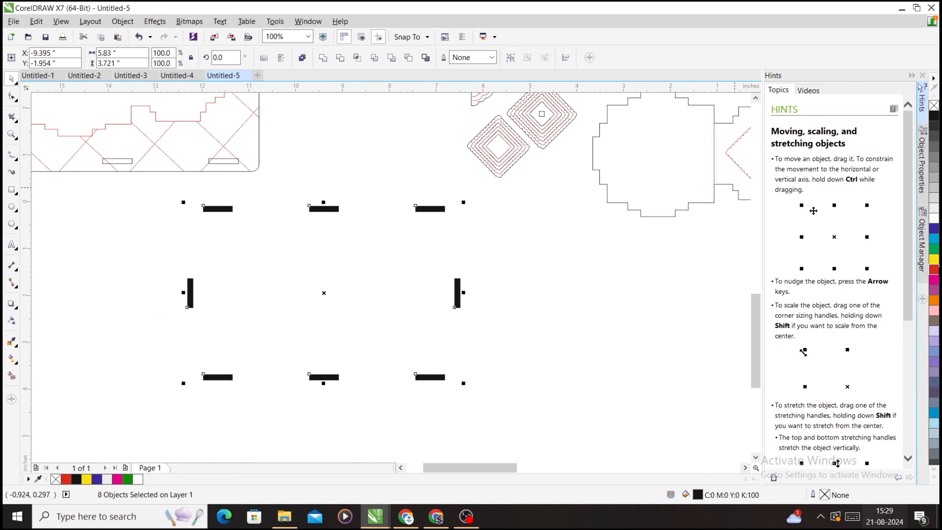
Give the eight converted slots a red outline with no fill, and paste the original base plate back around them
right_click(934, 269)
click(934, 105)
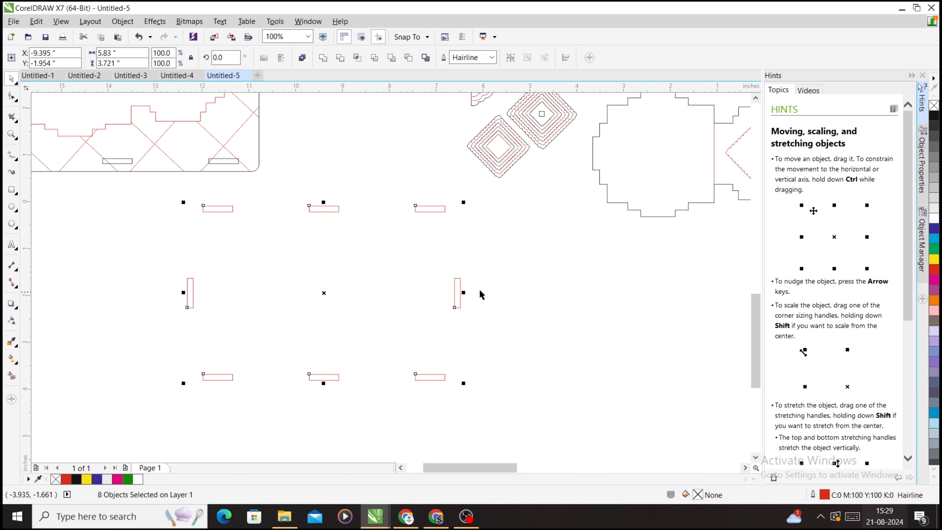
click(497, 286)
key(ctrl+v)
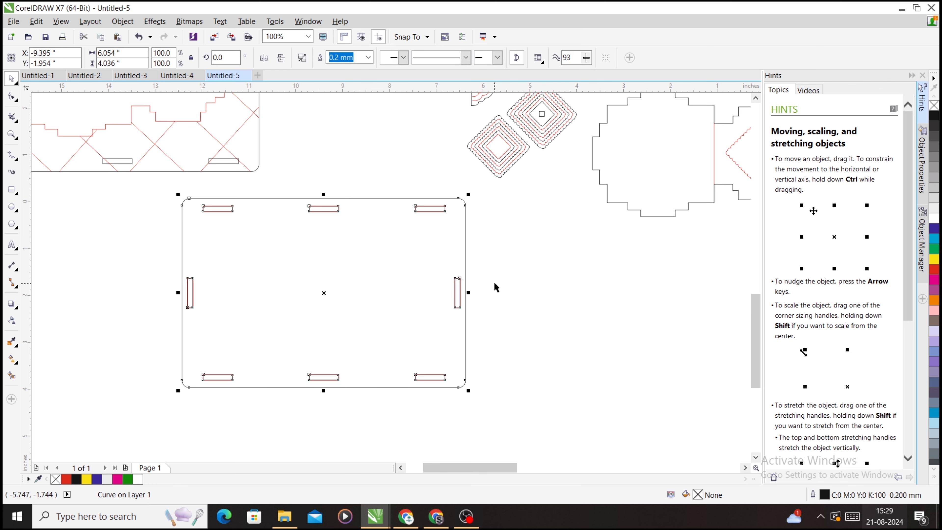
Compare the red 3.2 mm slots with the original black slots on the base plate
click(538, 281)
scroll(390, 214, up, 2)
scroll(521, 245, down, 2)
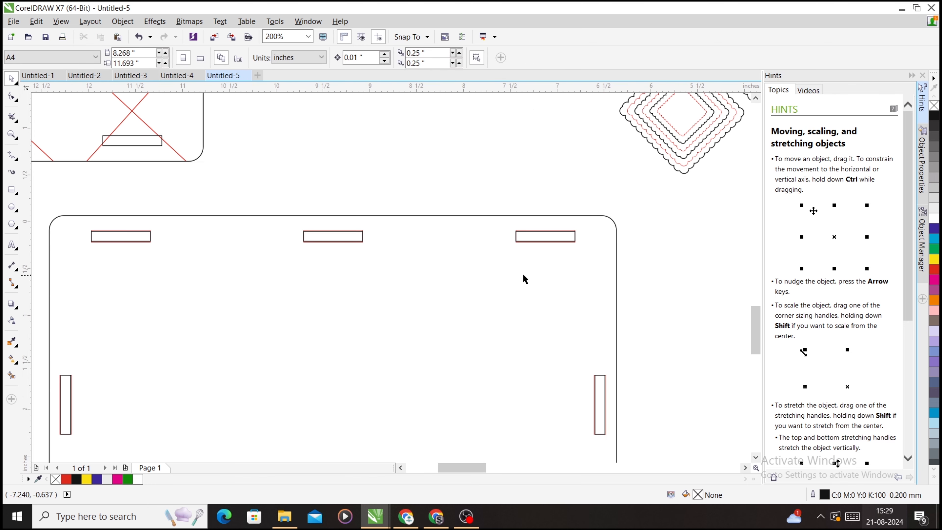
click(501, 267)
scroll(527, 241, up, 1)
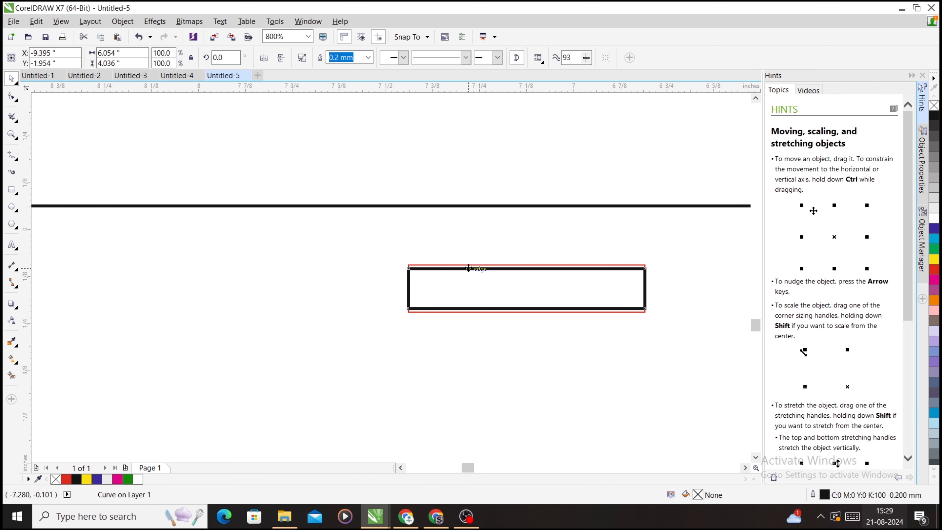
scroll(475, 279, down, 3)
scroll(442, 300, up, 1)
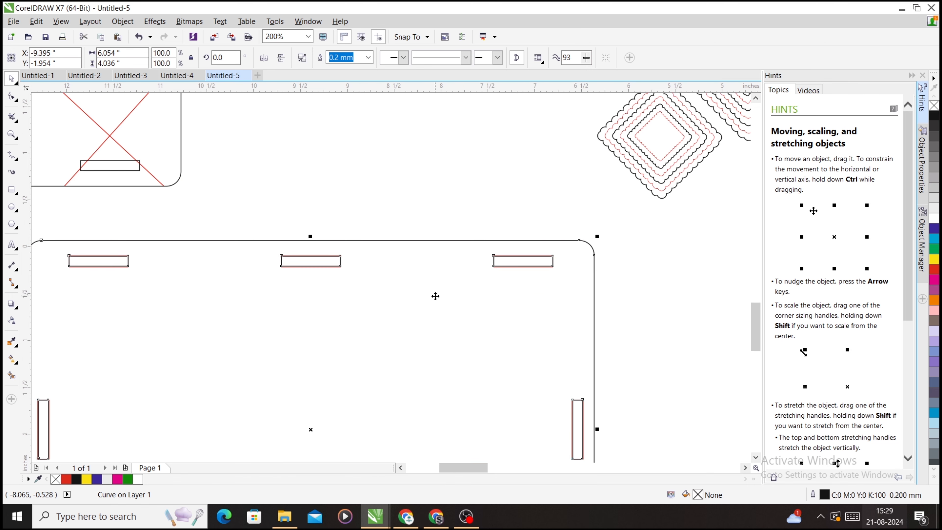
scroll(435, 294, down, 2)
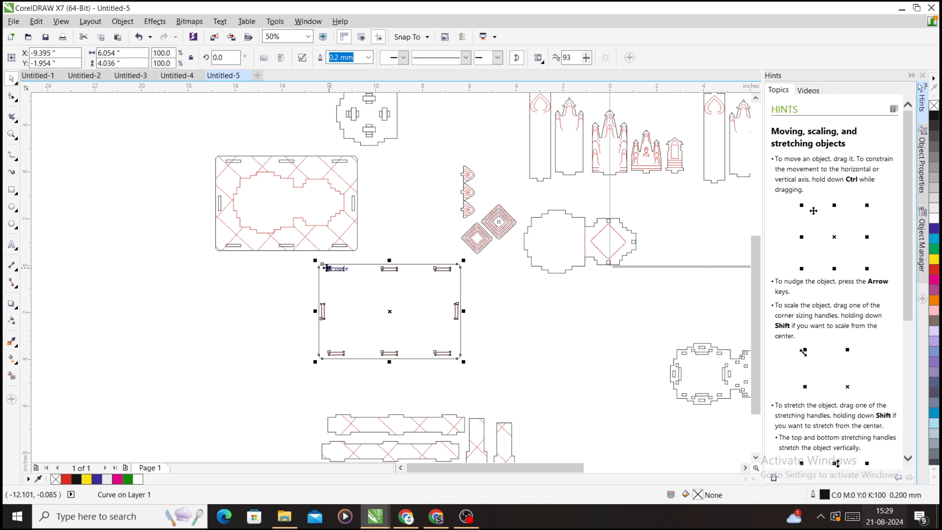
Draw a rectangle about 13.5 by 3 mm over the bottom tab of the second wall panel in the upper row
scroll(389, 379, down, 1)
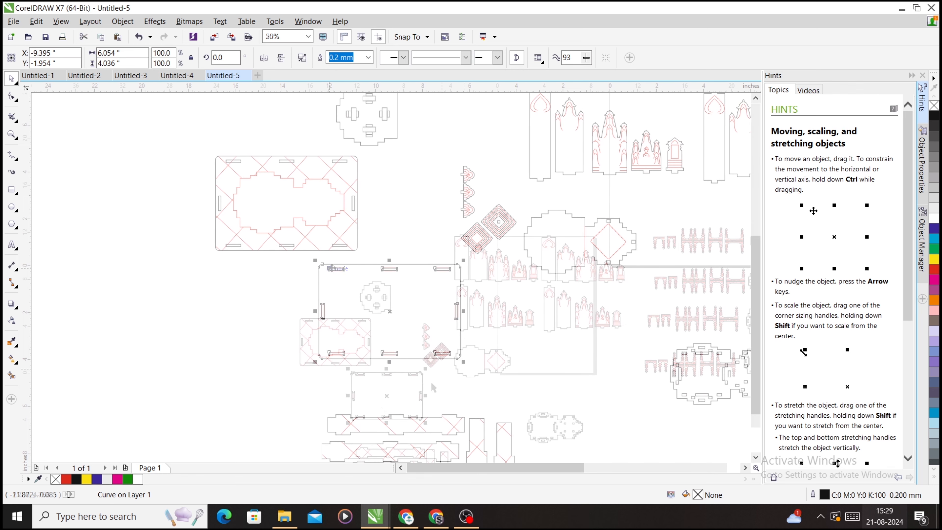
scroll(399, 389, up, 2)
scroll(352, 409, down, 1)
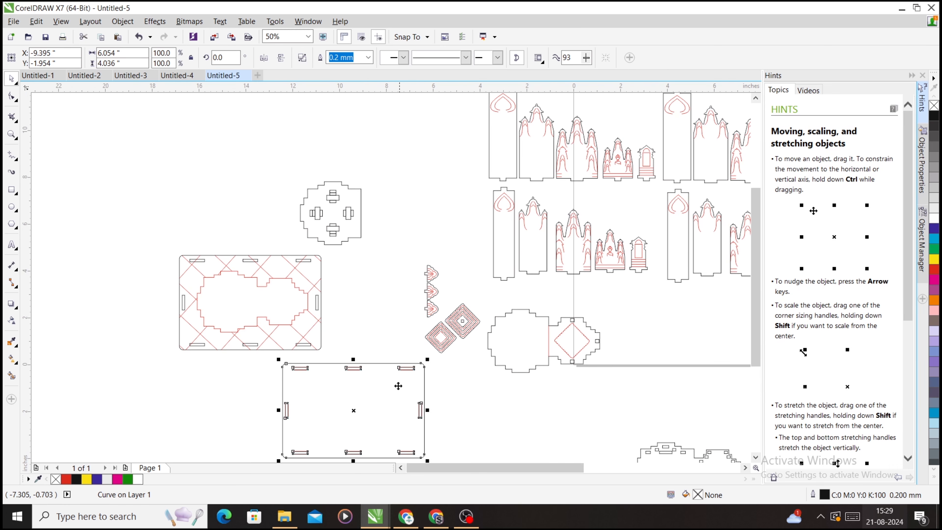
scroll(412, 378, up, 1)
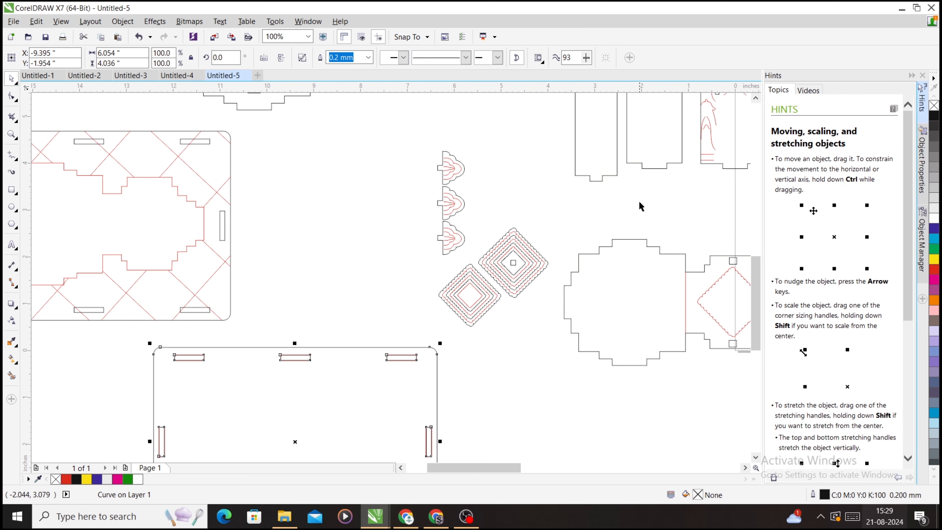
scroll(639, 202, up, 3)
scroll(465, 244, down, 4)
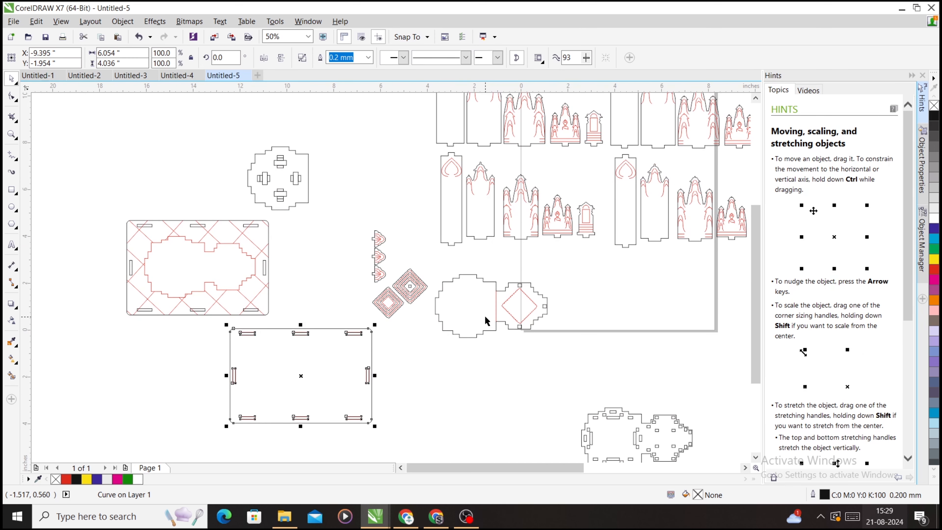
scroll(476, 130, up, 2)
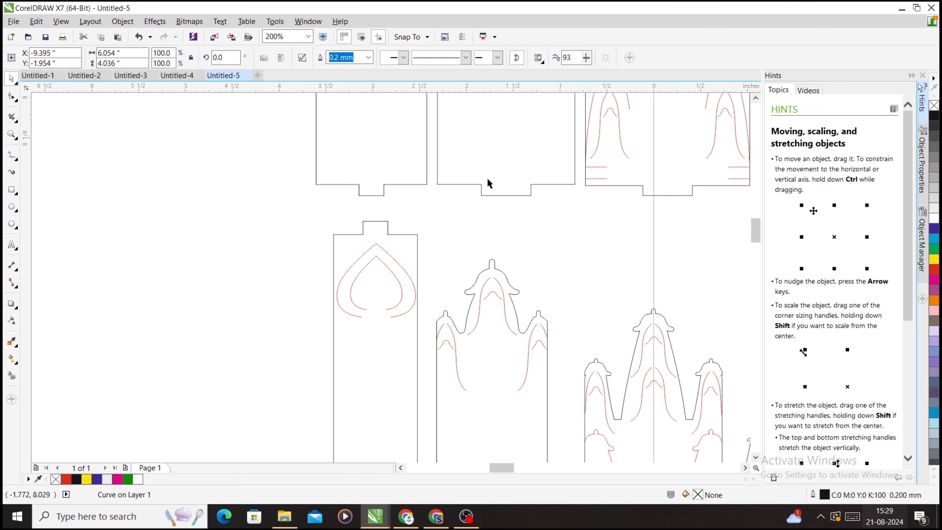
scroll(485, 194, up, 1)
click(490, 189)
click(12, 97)
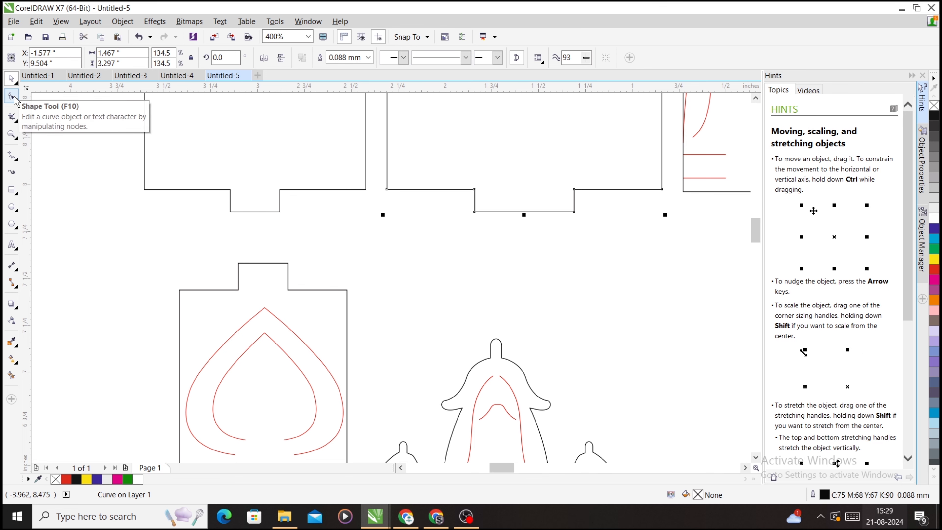
scroll(427, 195, down, 2)
scroll(434, 193, up, 3)
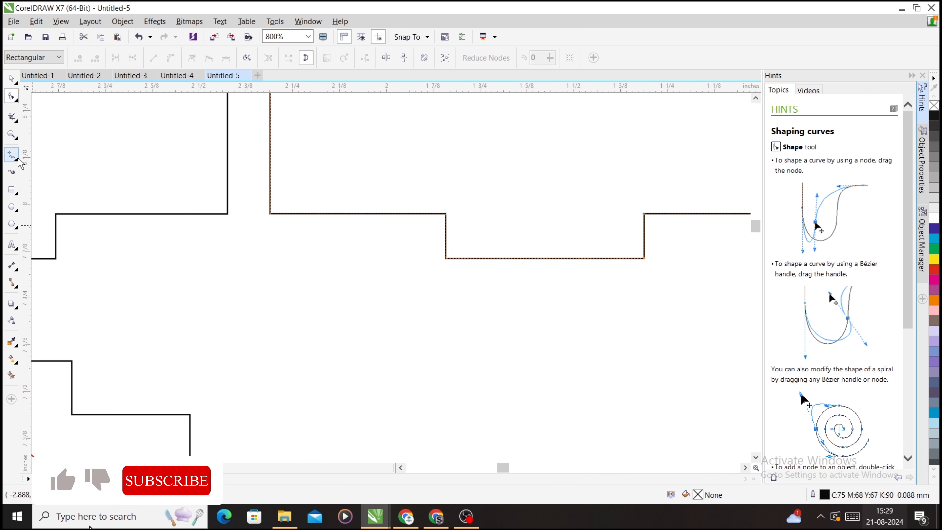
key(F6)
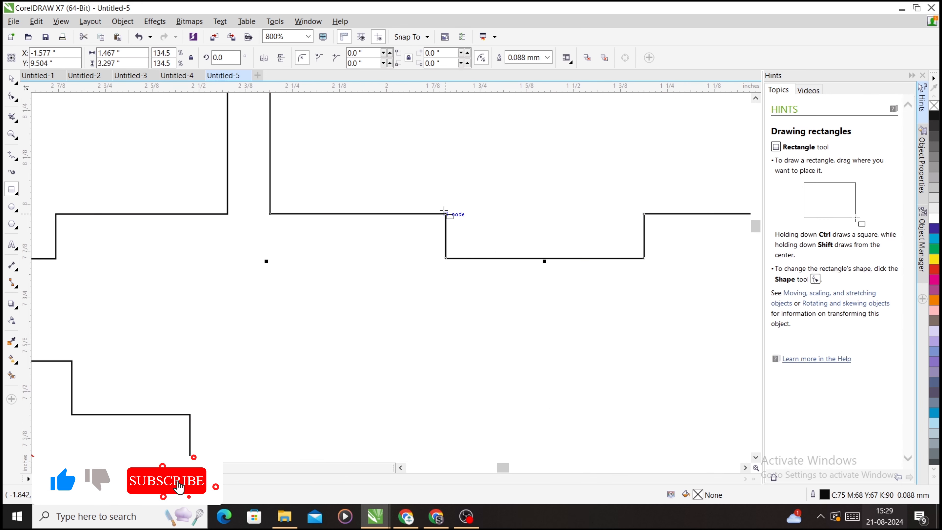
drag(446, 213, 646, 259)
key(space)
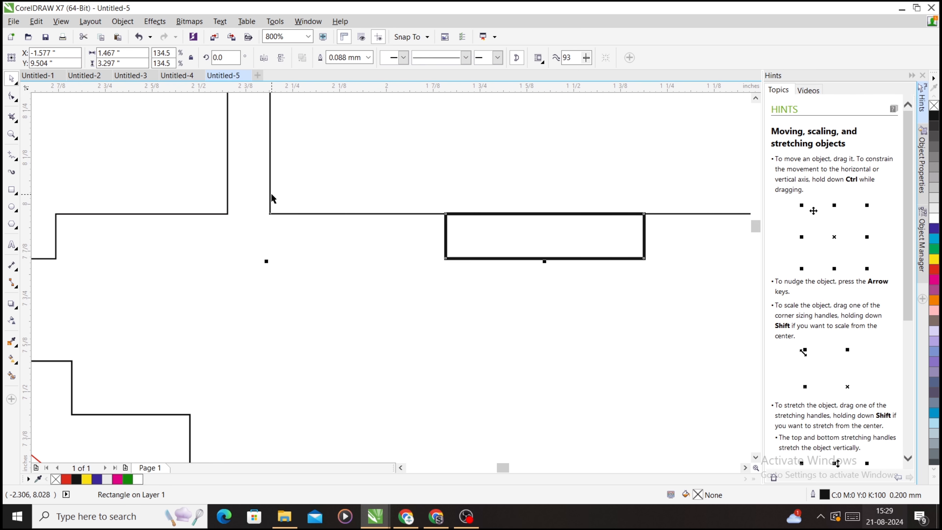
Switch the document units to millimetres
click(271, 193)
click(297, 57)
click(296, 82)
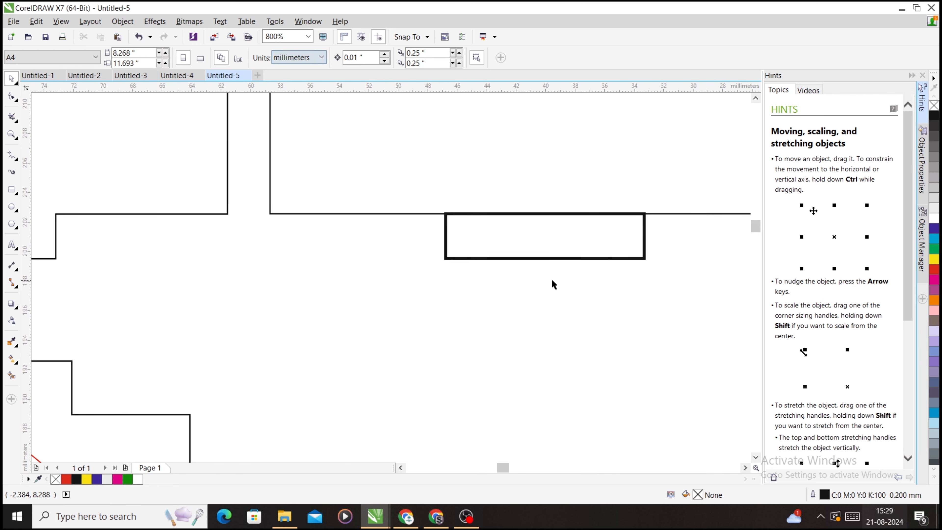
Set the tab rectangle's height to 2.5 mm and nudge it up against the panel's lower edge
drag(671, 309, 389, 189)
click(121, 64)
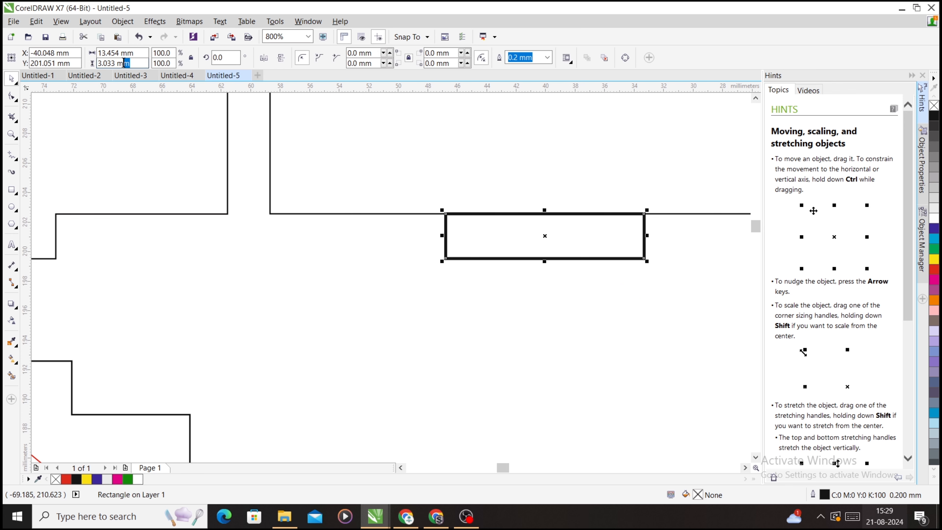
text(2.5)
key(Return)
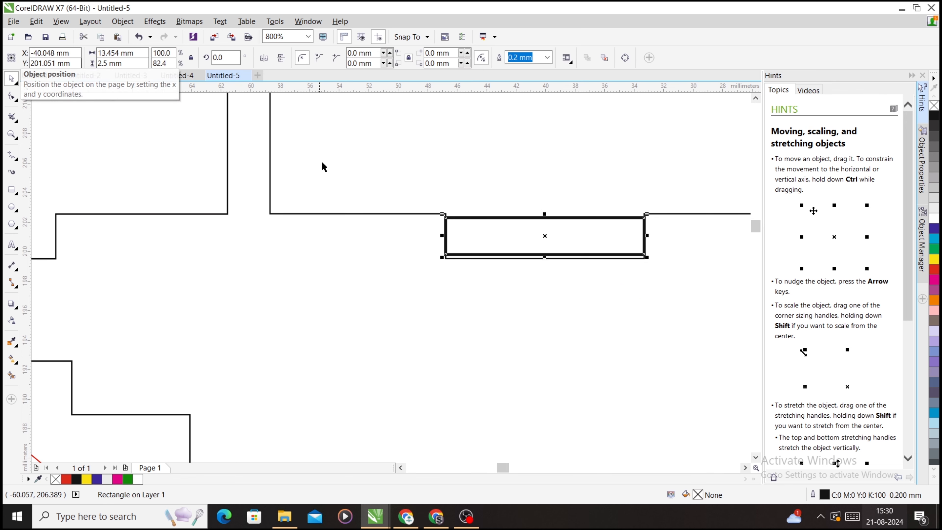
key(Up)
key(Up)
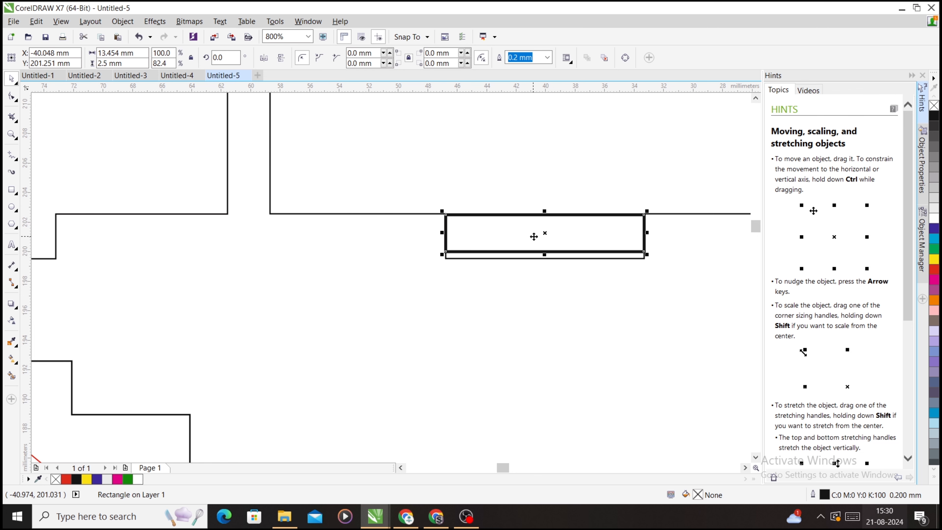
mouse_move(544, 232)
mouse_down()
mouse_move(542, 276)
mouse_move(544, 234)
mouse_up()
scroll(453, 279, down, 1)
scroll(490, 256, up, 1)
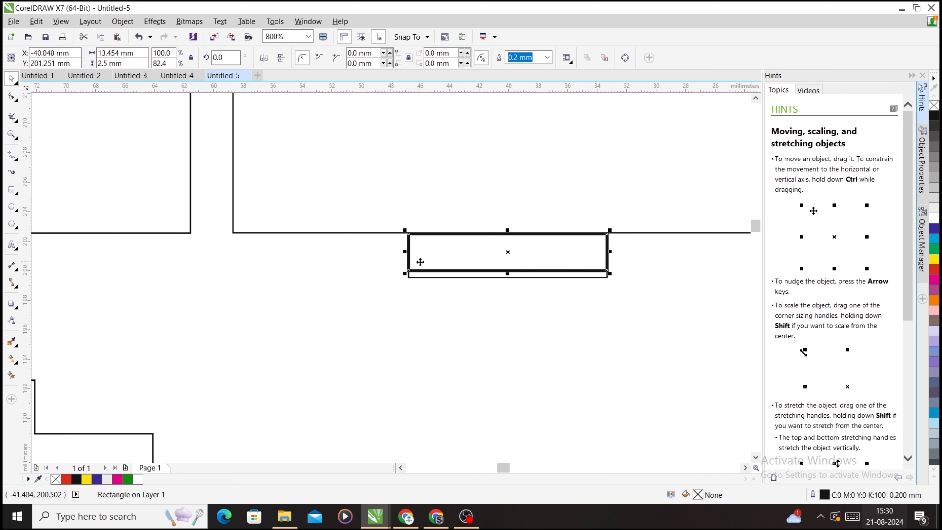
Set the tab rectangle's height to 3.2 mm and nudge it down until its top meets the panel's lower edge
drag(134, 63, 93, 65)
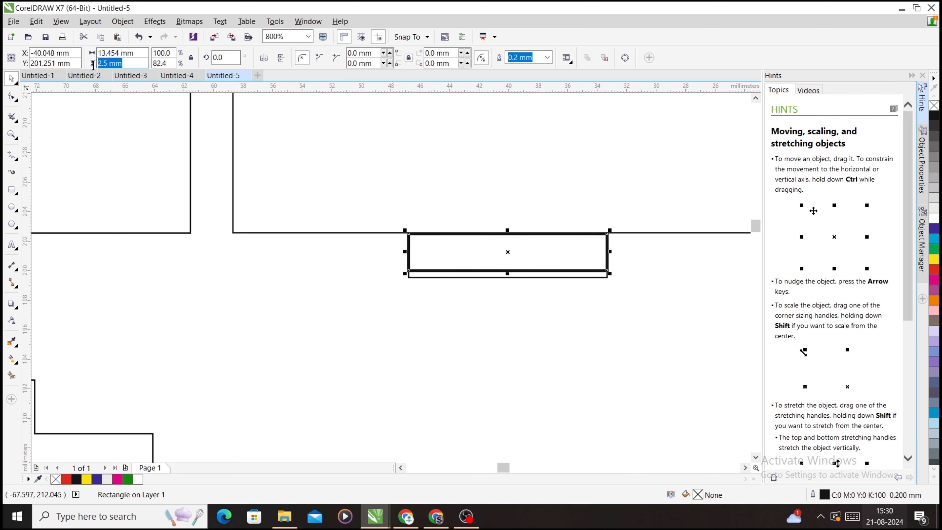
text(3.2)
key(Return)
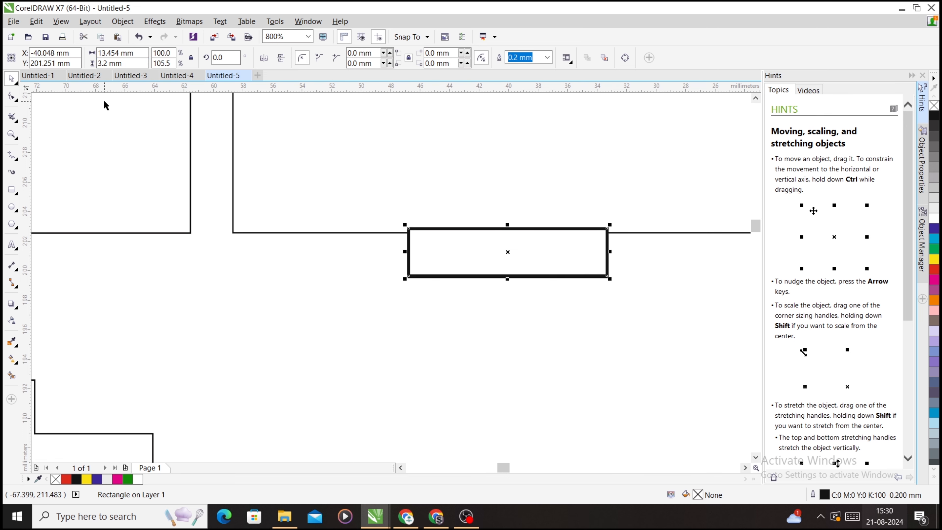
key(Down)
key(Down)
key(Down)
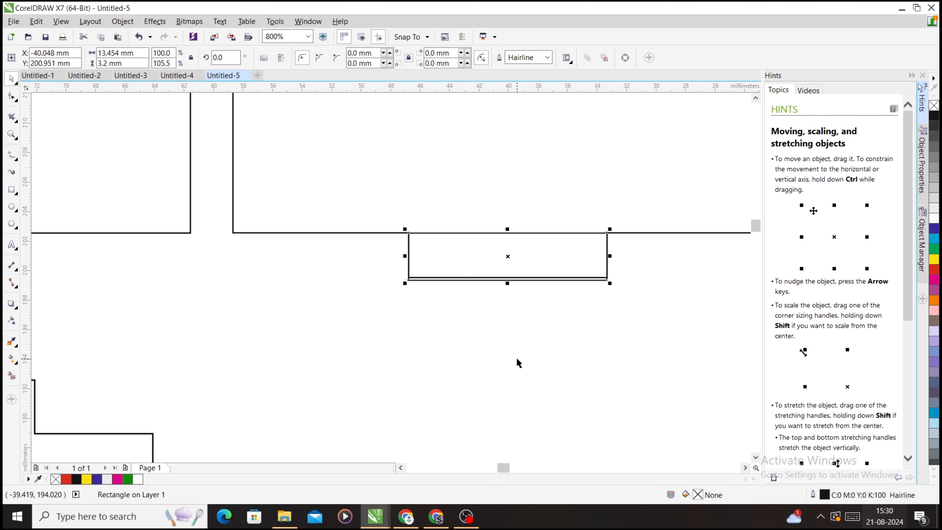
key(Down)
key(Up)
Give the tab rectangle a magenta hairline outline to distinguish it from the original tab
click(517, 362)
click(462, 276)
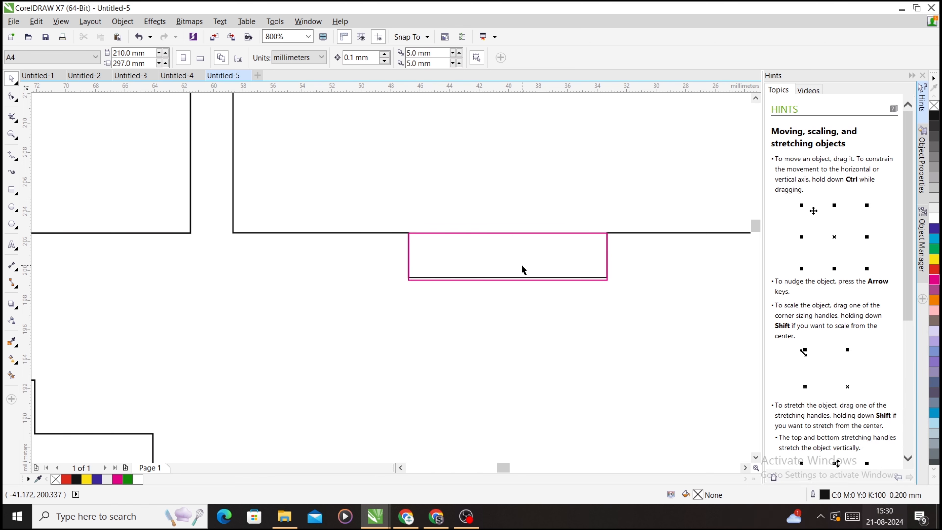
click(516, 280)
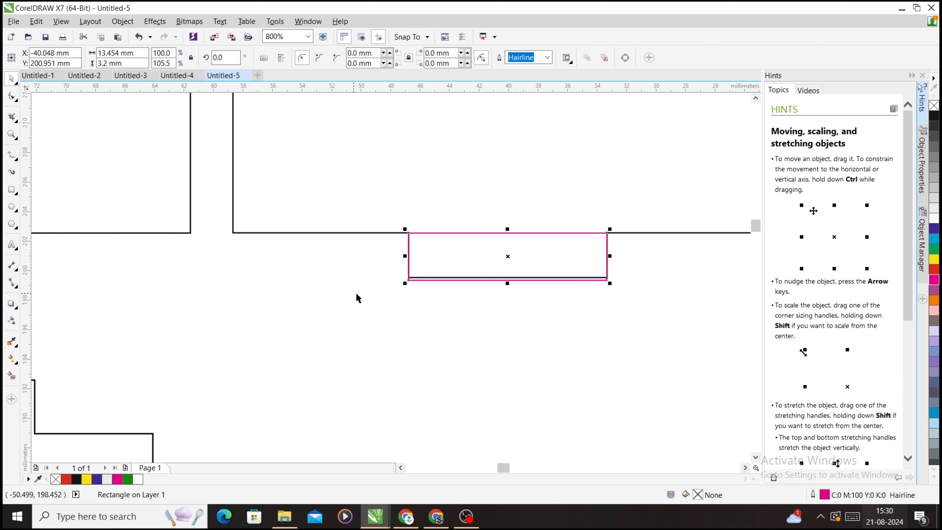
Create a wider magenta copy of the tab rectangle, about 40 mm wide, across the panel's lower edge
scroll(356, 294, down, 2)
drag(370, 285, 315, 284)
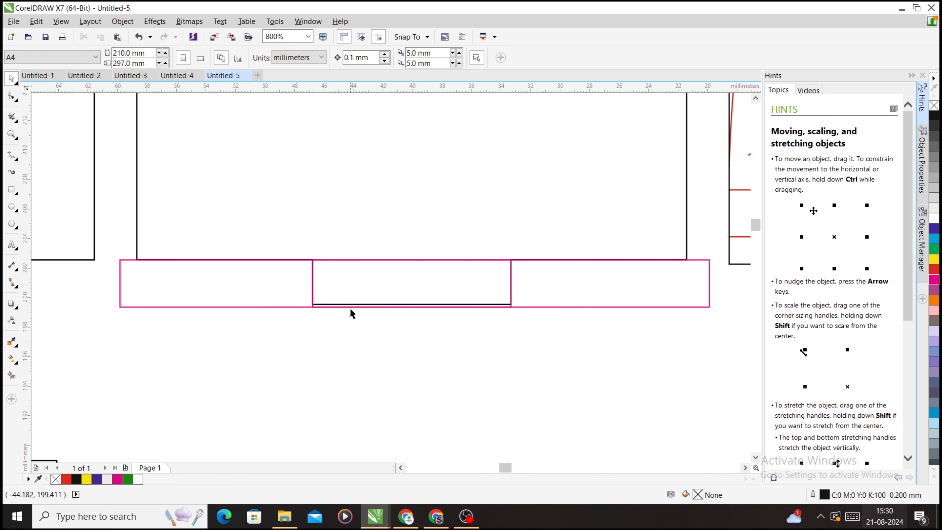
scroll(408, 299, down, 1)
click(469, 238)
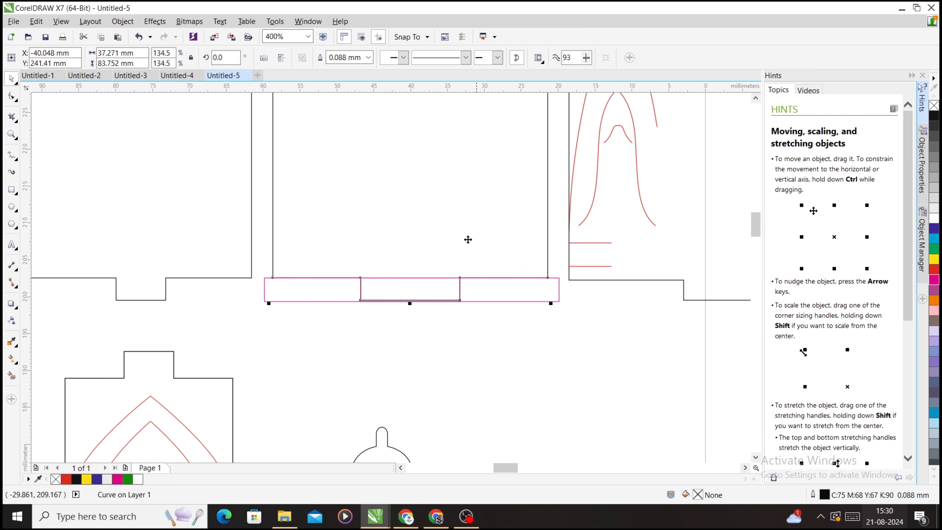
click(447, 340)
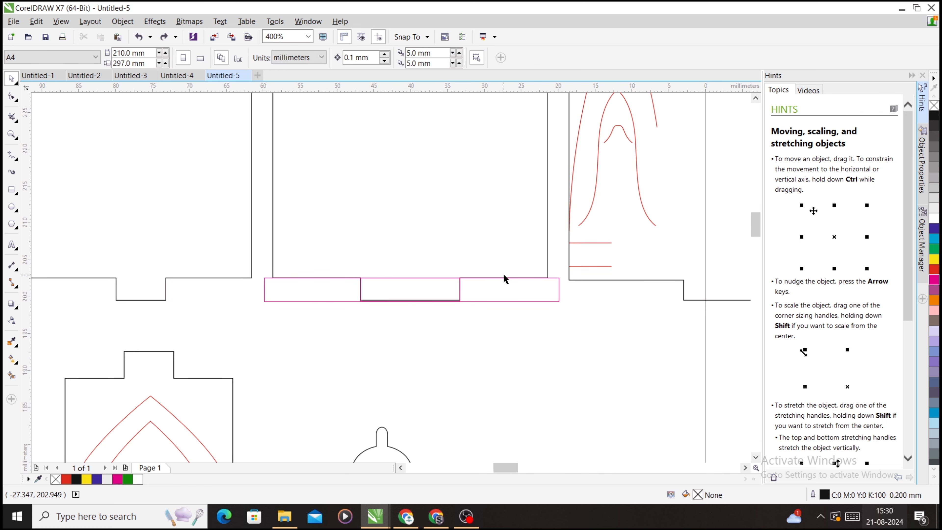
Reduce the wide rectangle's height to about 2.4 mm and place a copy directly below it
click(500, 277)
scroll(429, 307, up, 1)
drag(394, 300, 395, 285)
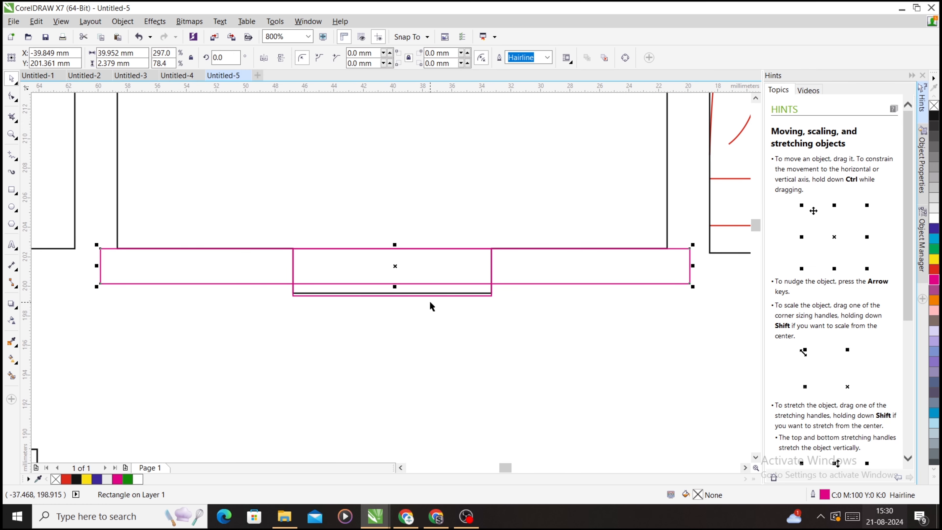
drag(398, 275, 400, 312)
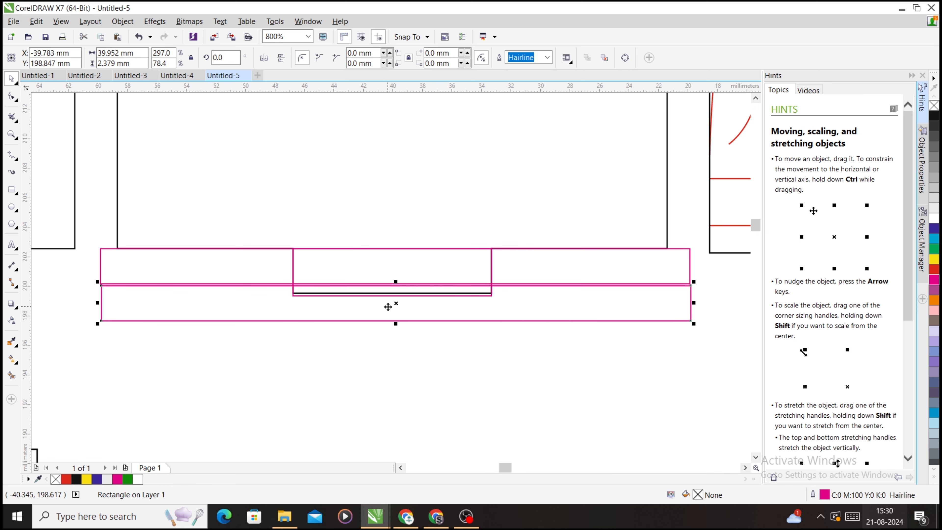
Delete the lower copy, the wide rectangle and the tab rectangle, leaving only the original panel outline
key(Delete)
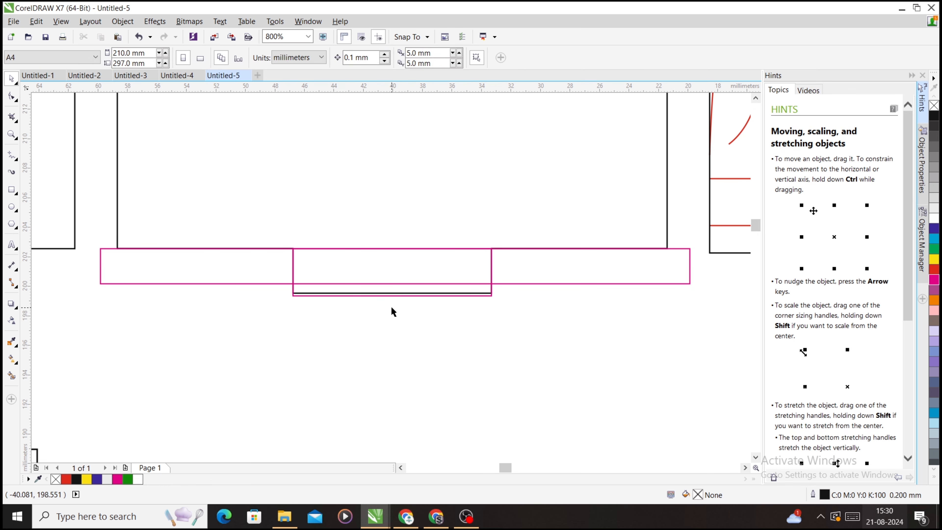
click(538, 282)
key(Delete)
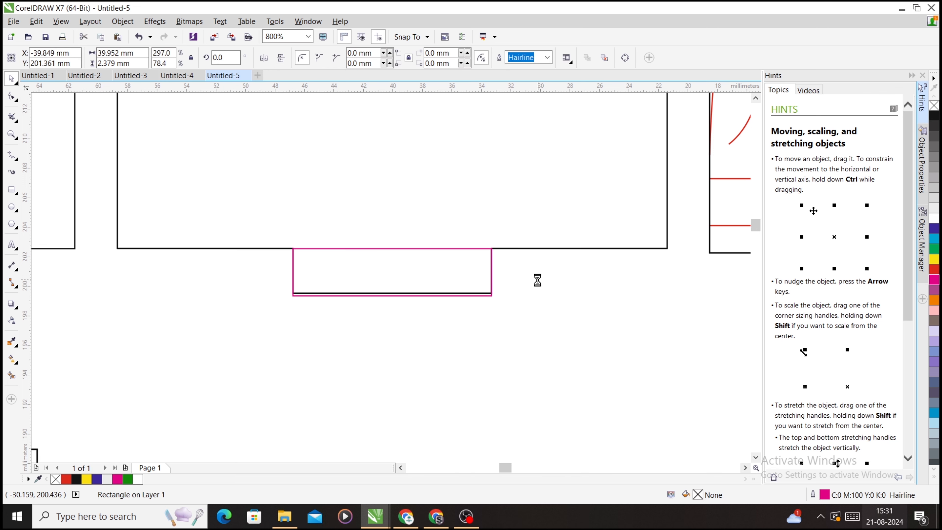
click(457, 288)
key(Delete)
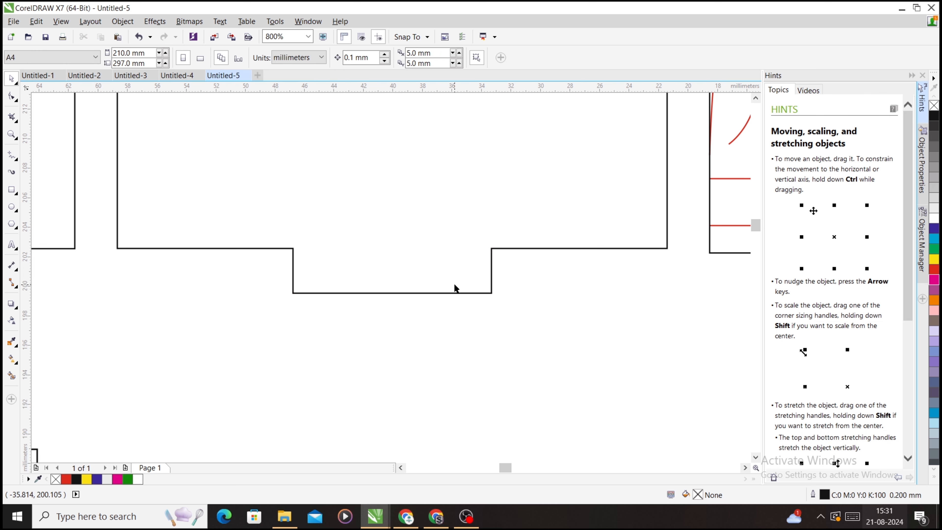
Move the two lower nodes of the panel's bottom tab up by 0.9 mm to shorten the tab
click(455, 290)
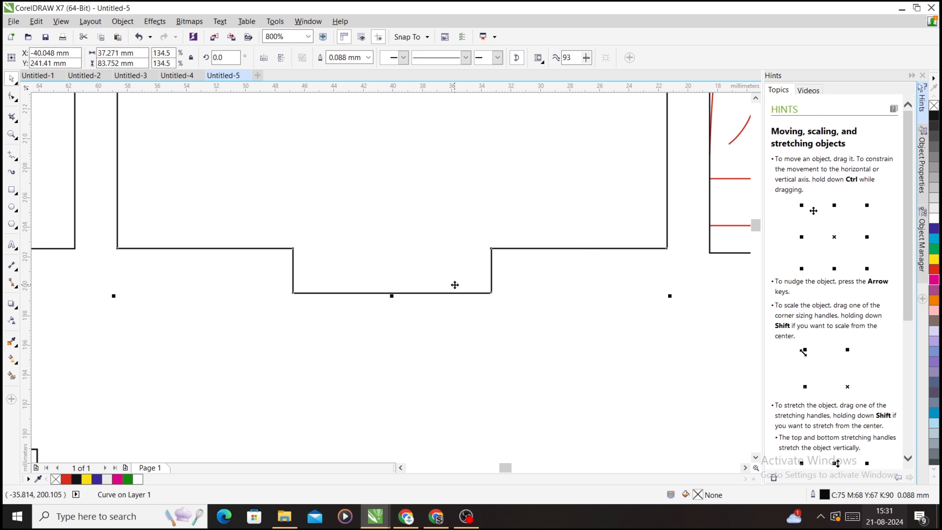
click(12, 97)
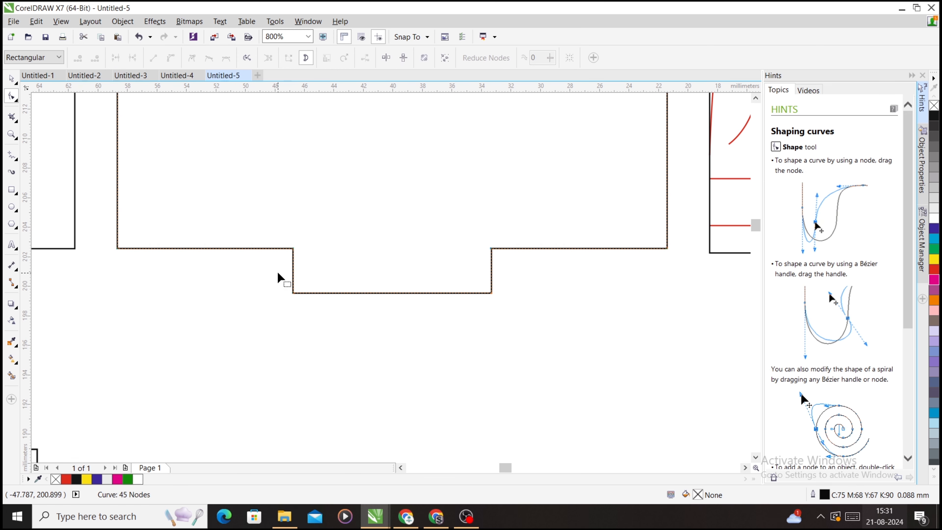
drag(278, 273, 532, 380)
key(Up)
key(Up)
key(Up)
key(Up)
key(Up)
key(Up)
key(Up)
key(Up)
key(Up)
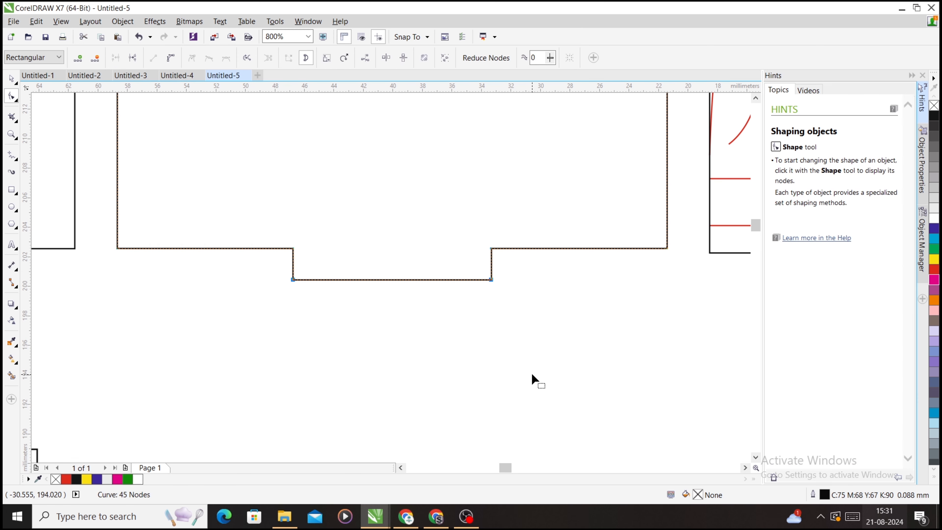
key(space)
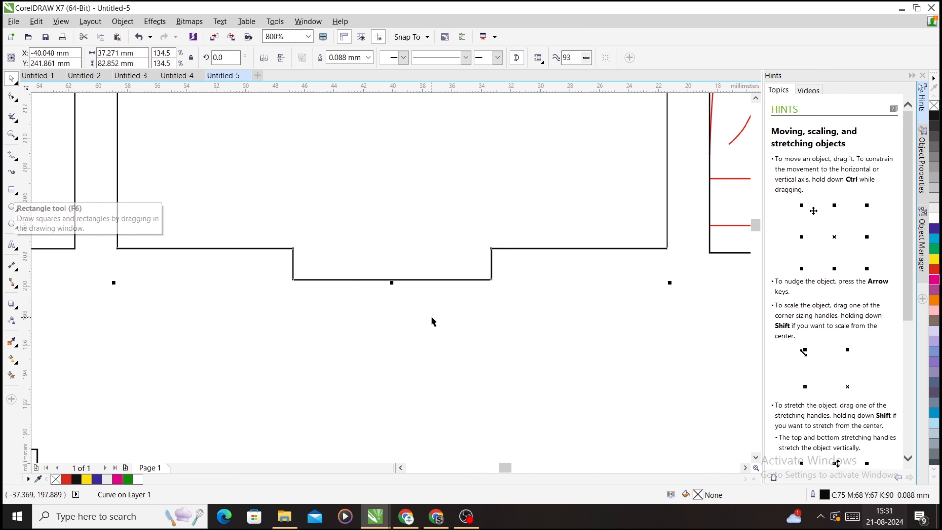
scroll(350, 280, down, 4)
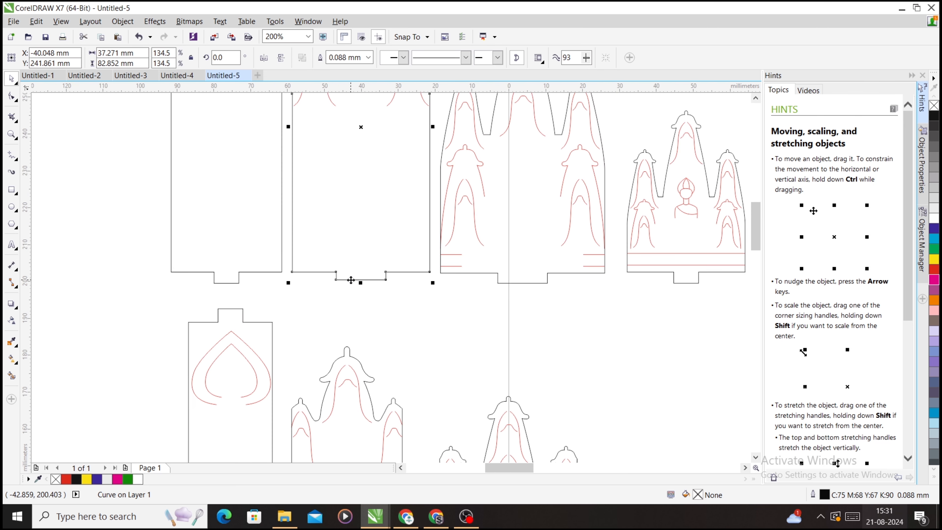